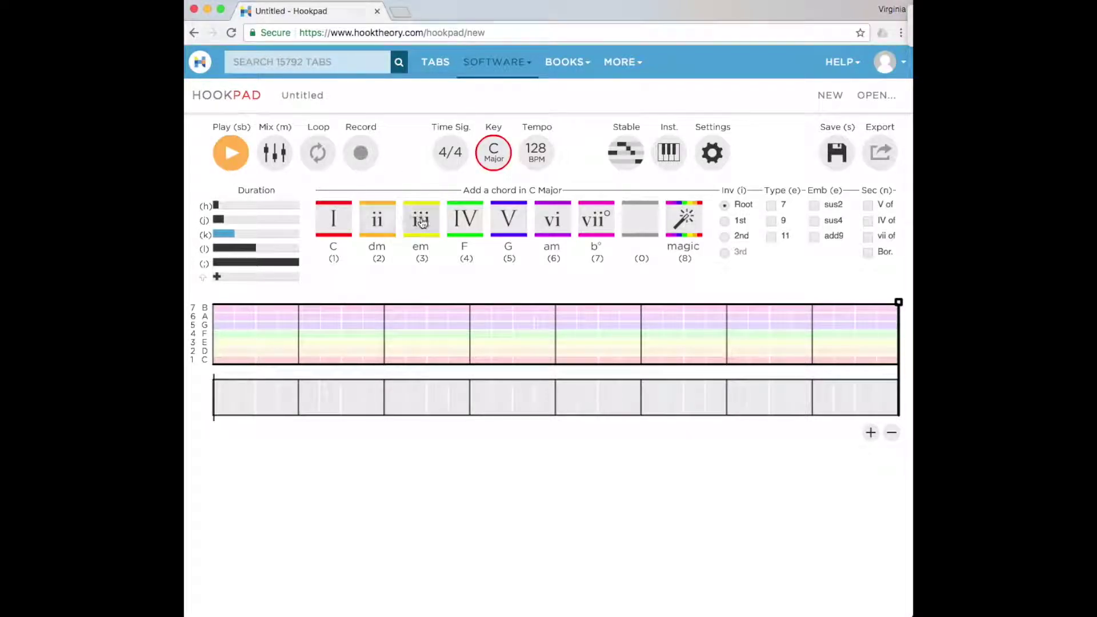
Keep the song's time signature at 4/4
{"action": "left_click", "coordinate": [594, 224]}
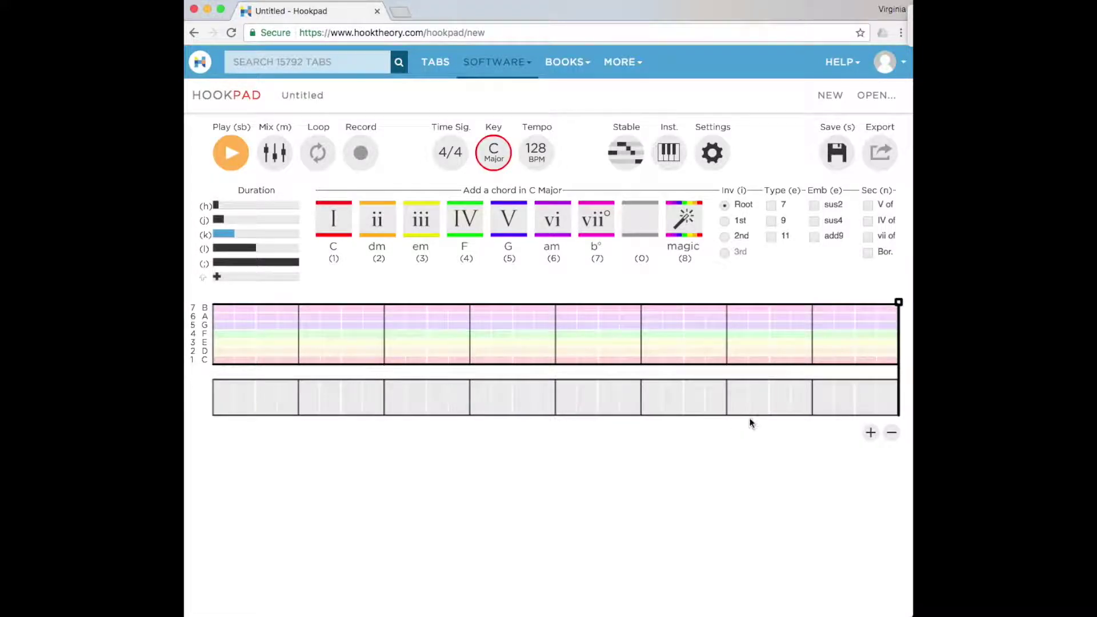
{"action": "left_click", "coordinate": [451, 153]}
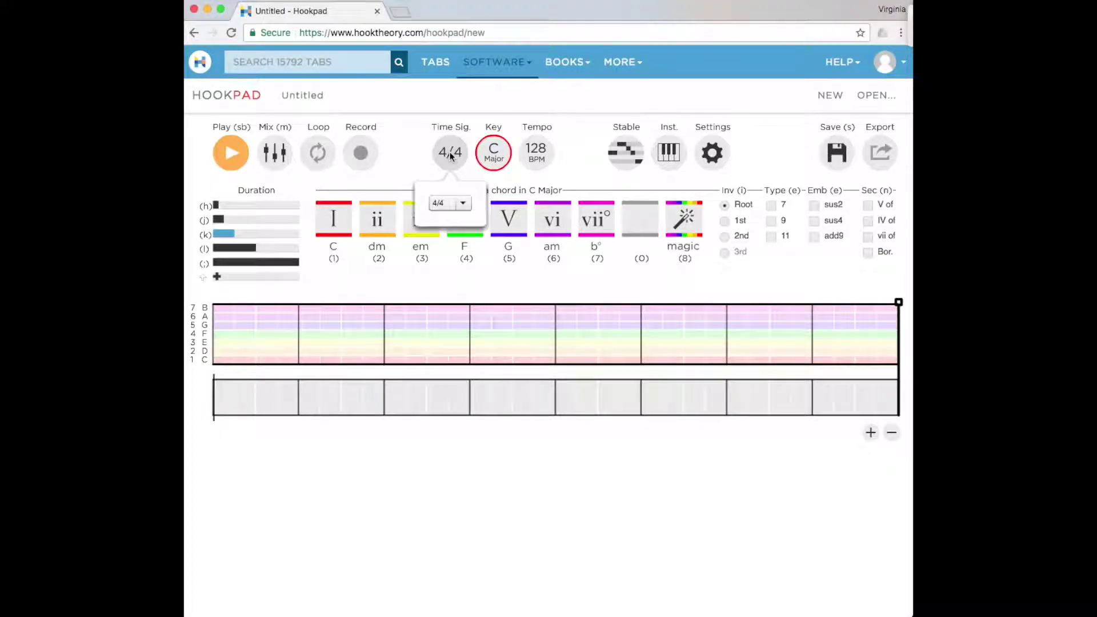
{"action": "left_click", "coordinate": [462, 203]}
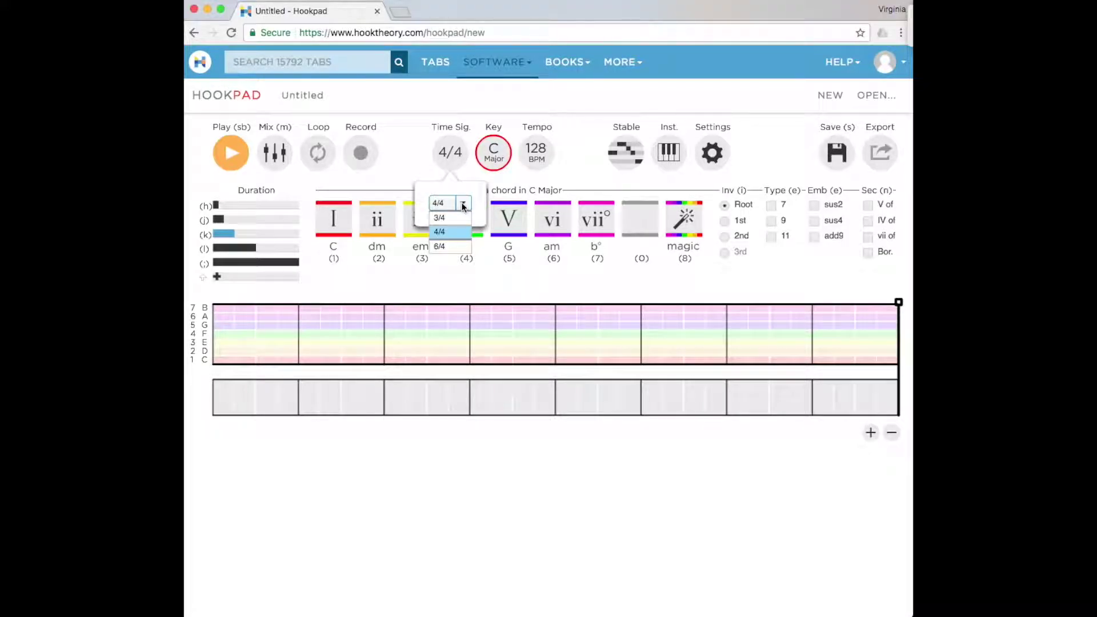
{"action": "left_click", "coordinate": [463, 204]}
{"action": "left_click", "coordinate": [451, 159]}
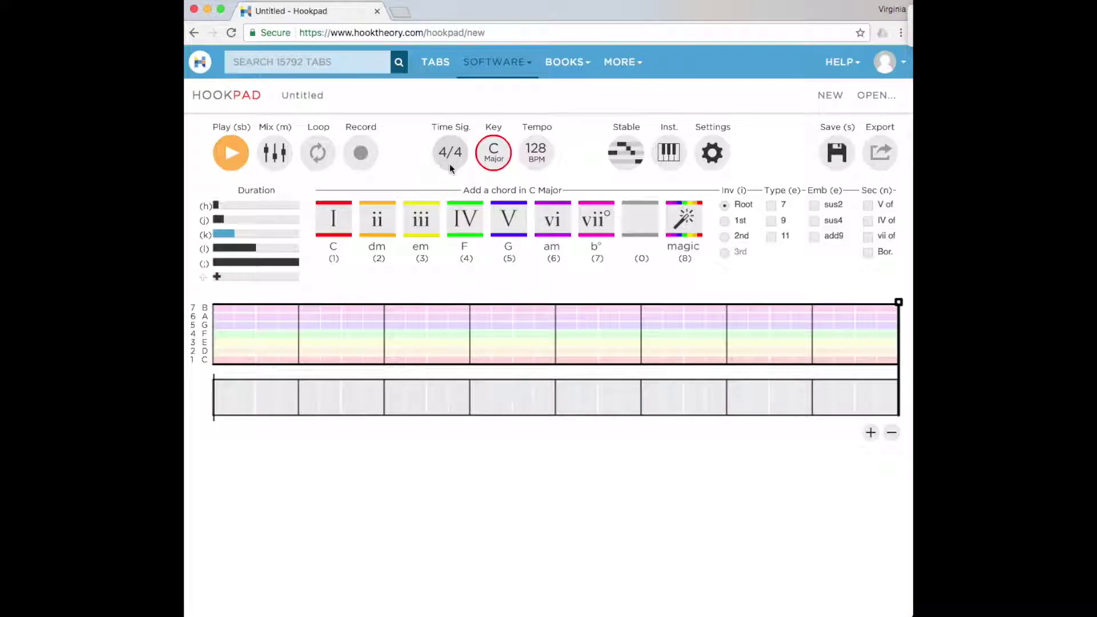
Keep Major as the mode, check the tempo, and add then remove an extra measure row
{"action": "left_click", "coordinate": [497, 159]}
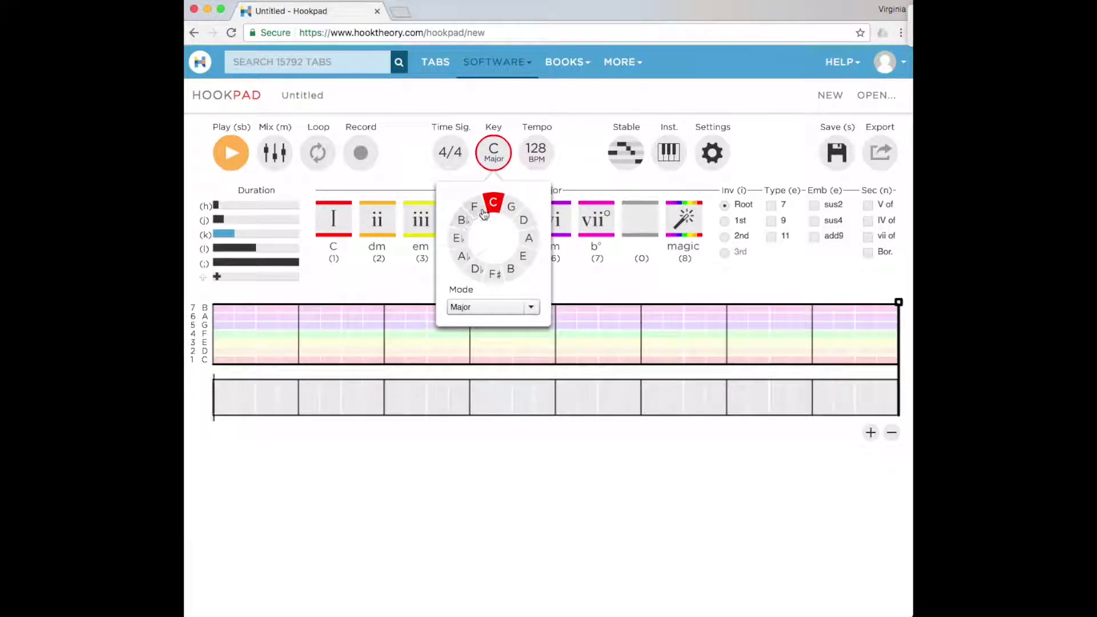
{"action": "left_click", "coordinate": [502, 308]}
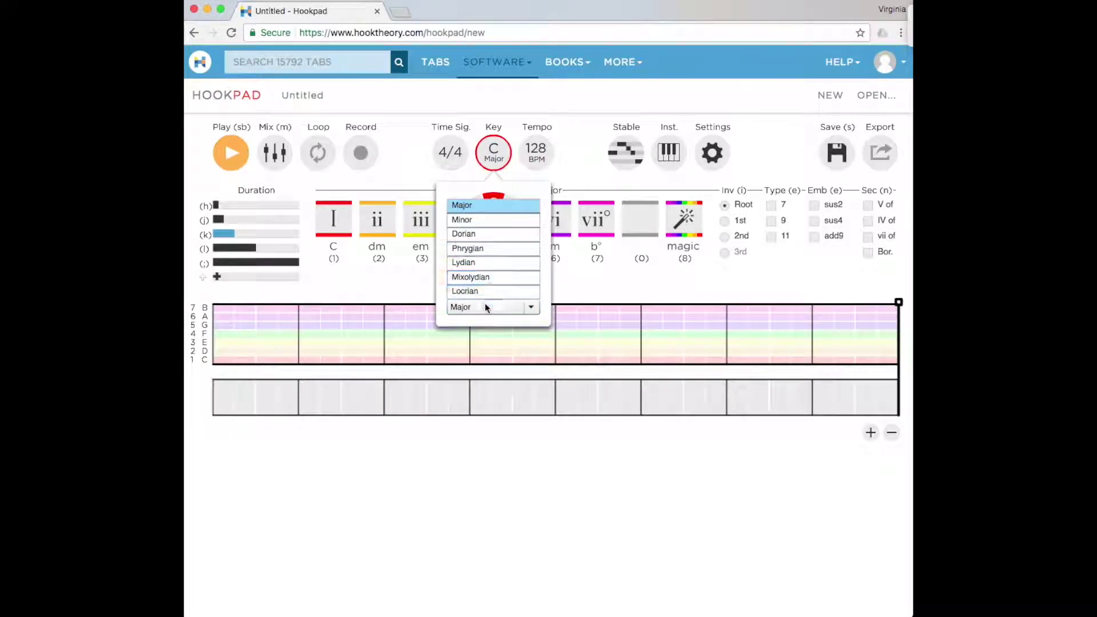
{"action": "left_click", "coordinate": [485, 308]}
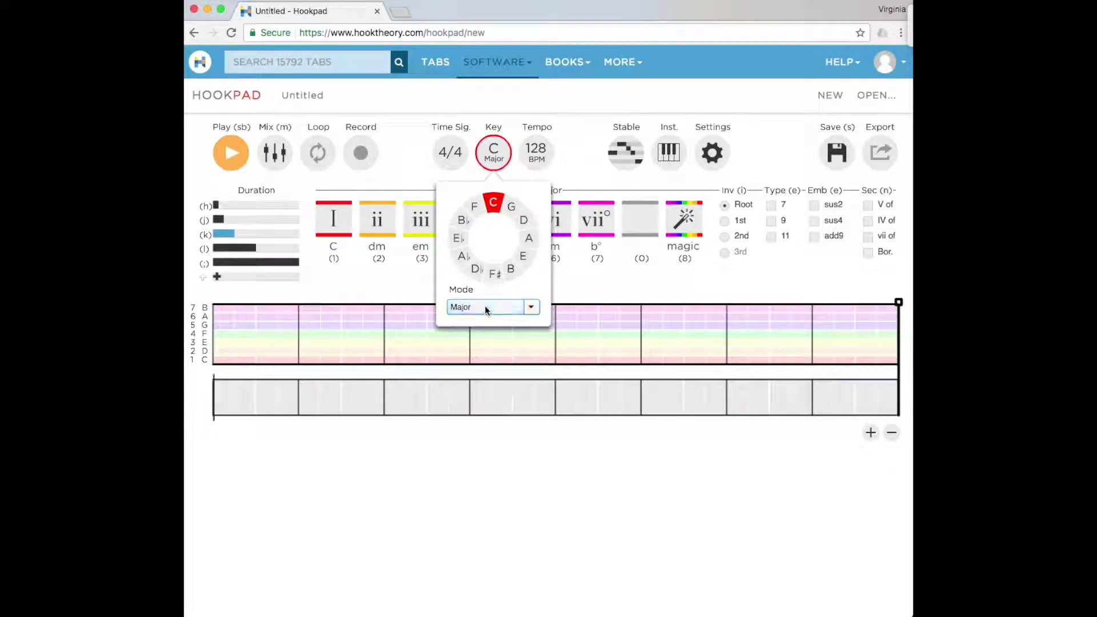
{"action": "left_click", "coordinate": [537, 151]}
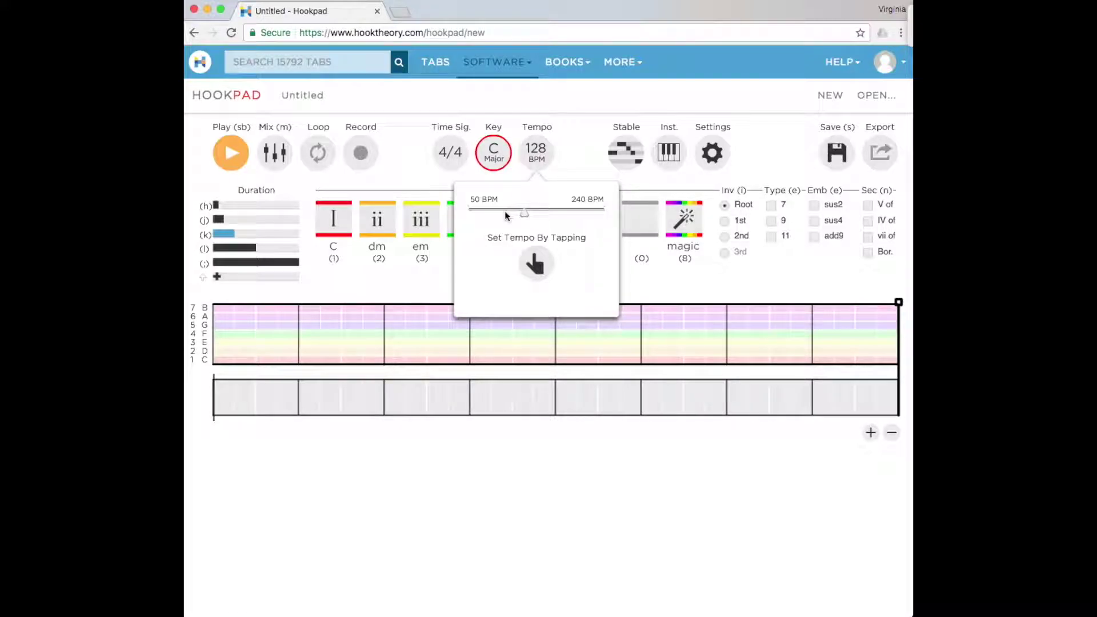
{"action": "left_click", "coordinate": [535, 152]}
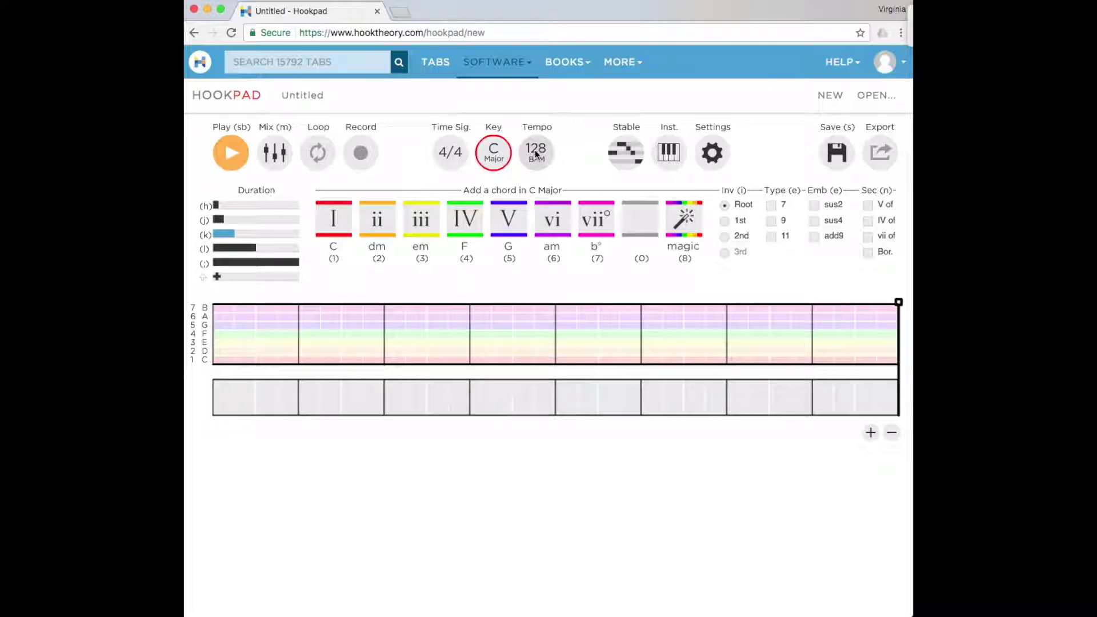
{"action": "left_click", "coordinate": [870, 432]}
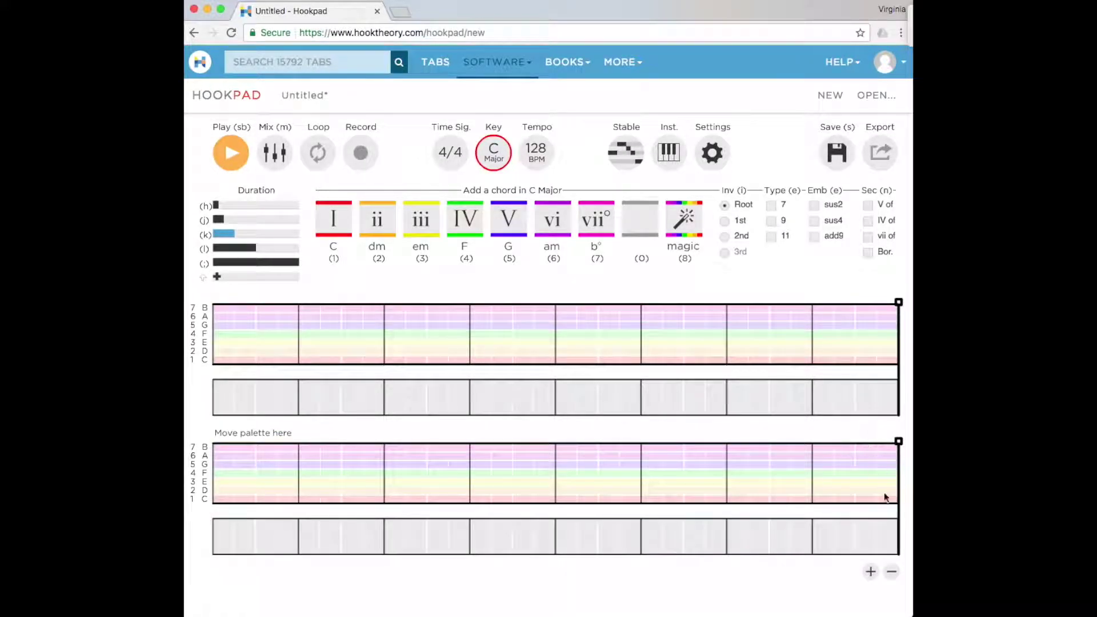
{"action": "left_click", "coordinate": [891, 573]}
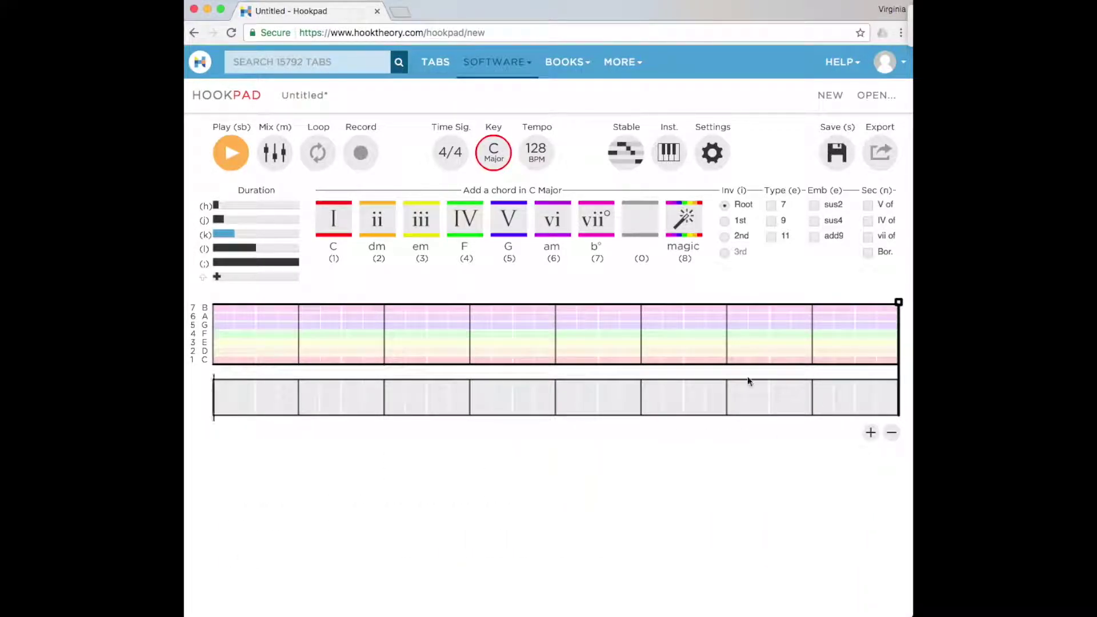
Try the guitar fretboard, then settle on the piano keyboard as the note display
{"action": "left_click", "coordinate": [665, 149]}
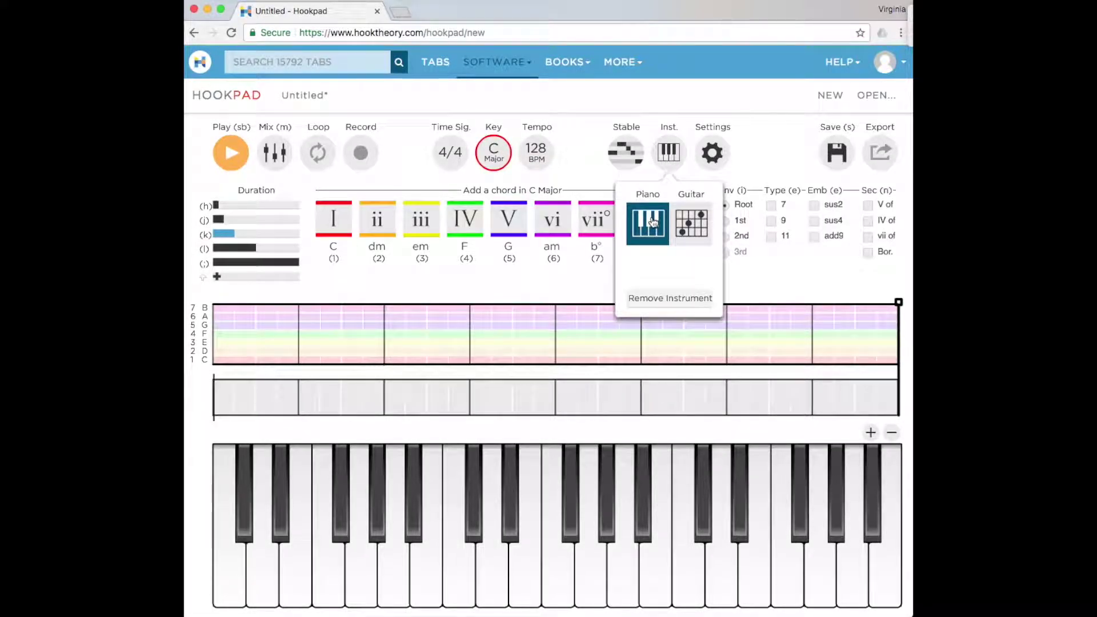
{"action": "left_click", "coordinate": [686, 222]}
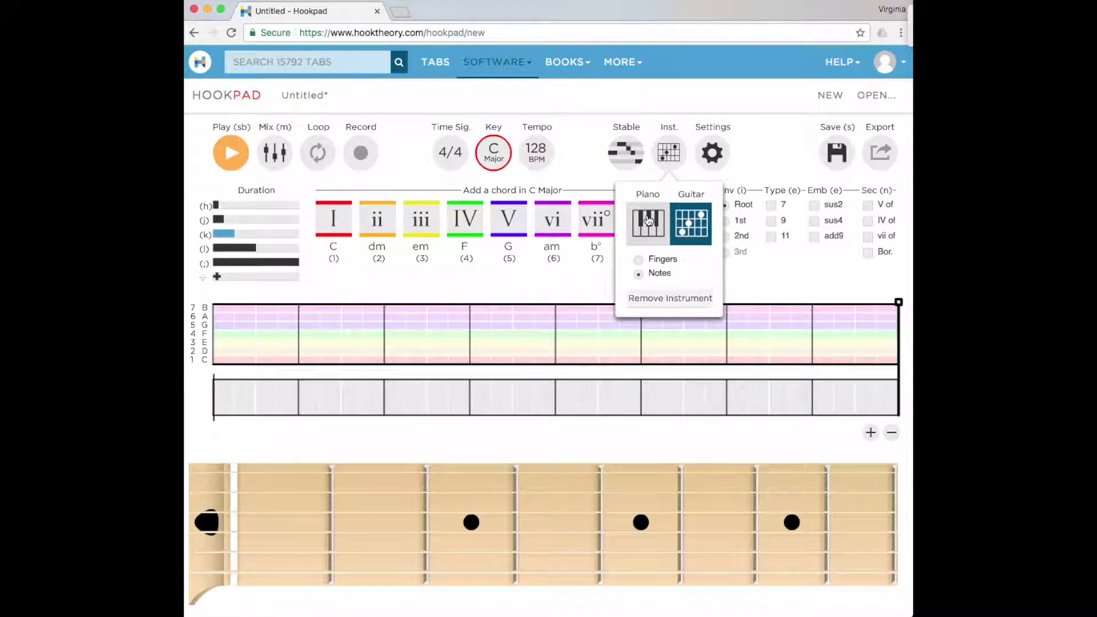
{"action": "left_click", "coordinate": [648, 220]}
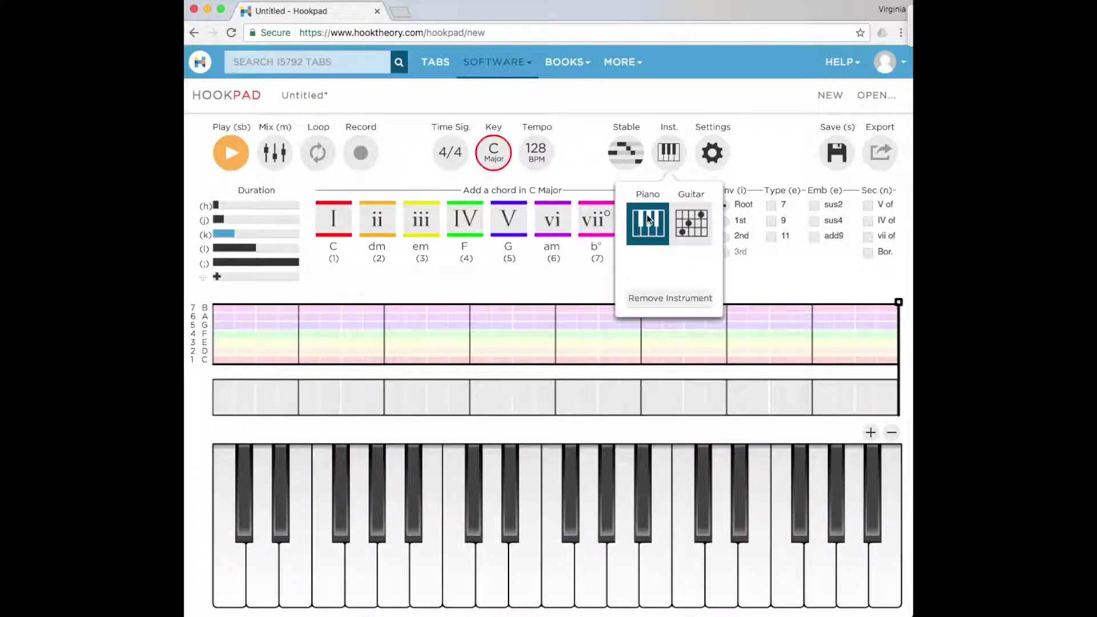
{"action": "left_click", "coordinate": [663, 155]}
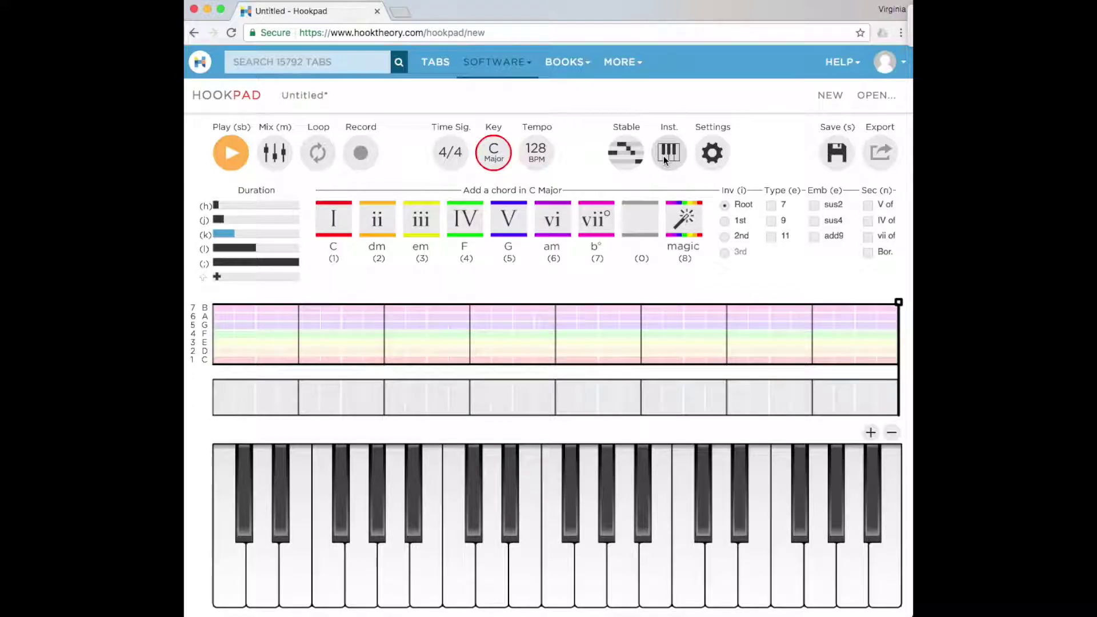
Enter chords I, I, I, IV, I, V, V, IV, IV, I and stretch the closing I chord
{"action": "left_click", "coordinate": [334, 221]}
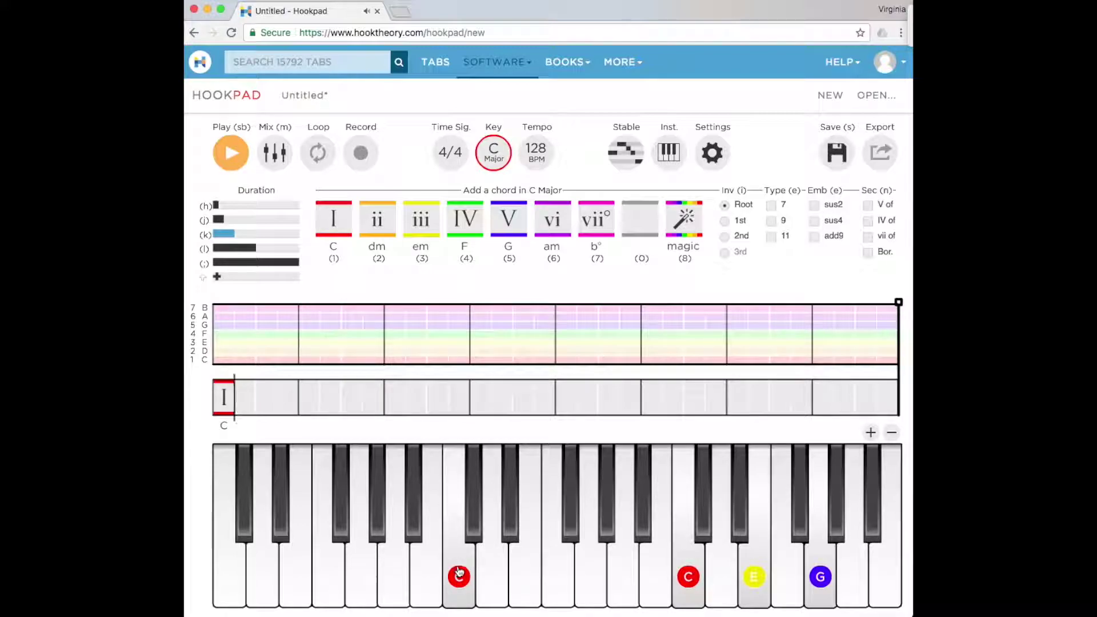
{"action": "key", "text": "1"}
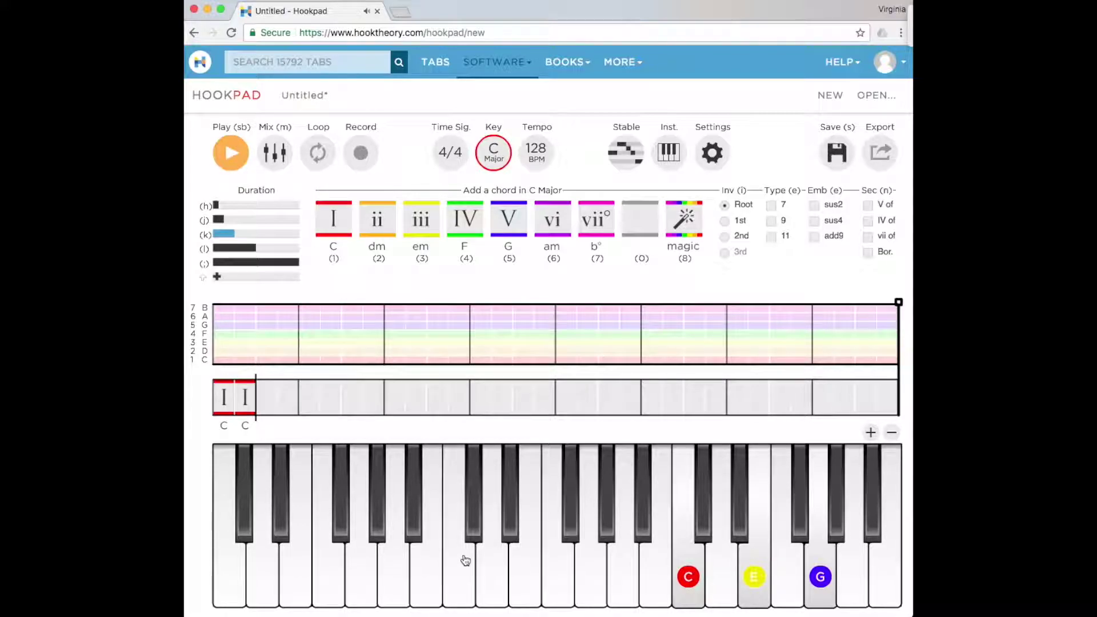
{"action": "key", "text": "1"}
{"action": "key", "text": "1"}
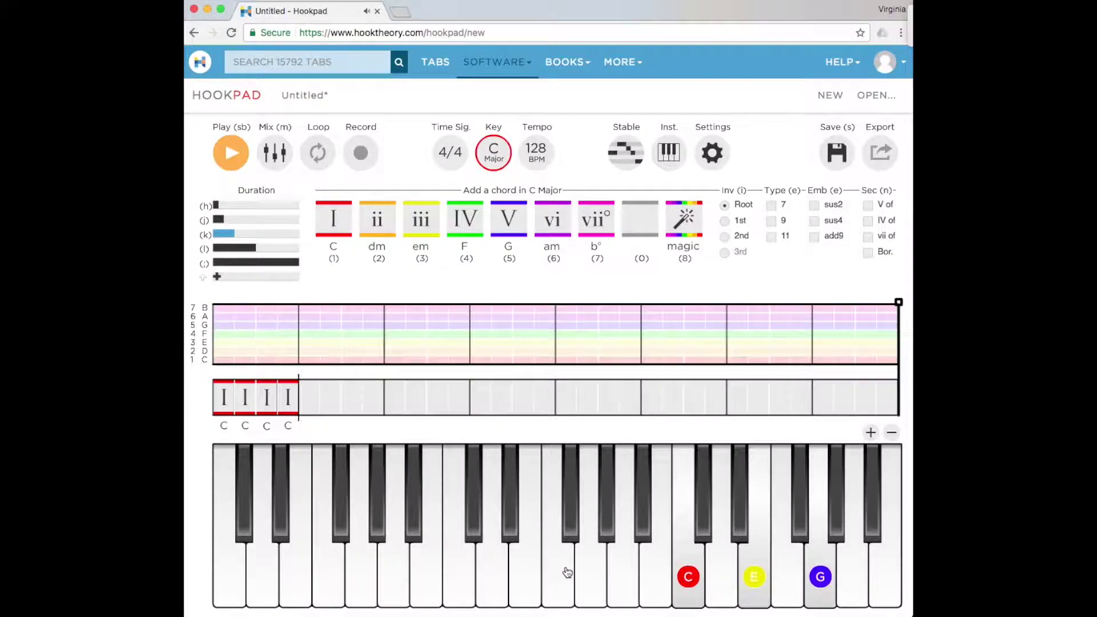
{"action": "key", "text": "4"}
{"action": "key", "text": "4"}
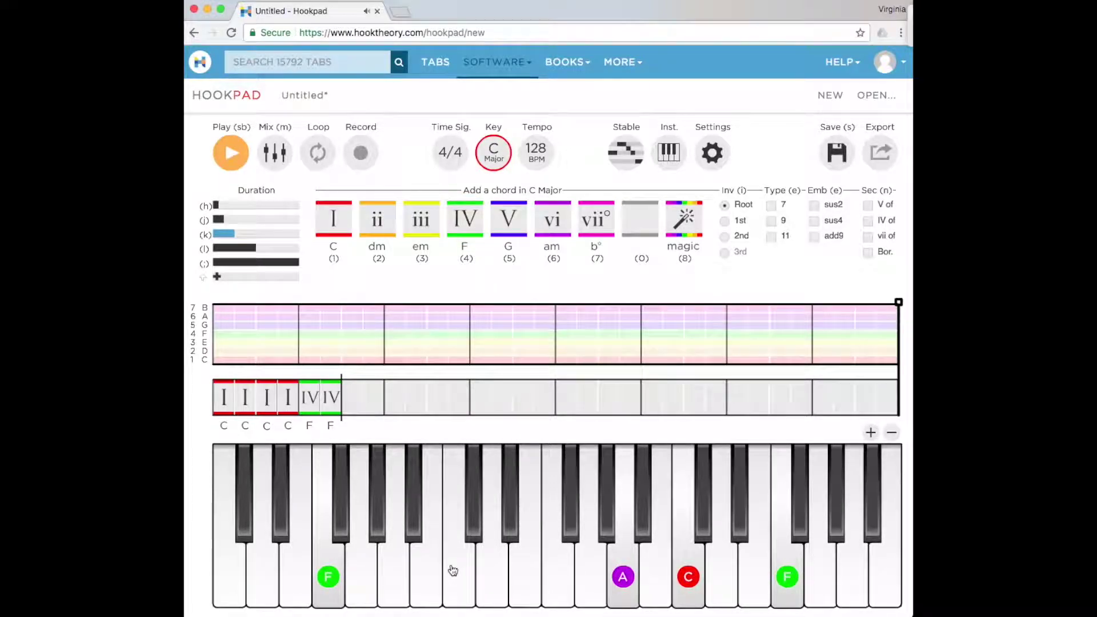
{"action": "key", "text": "1"}
{"action": "key", "text": "1"}
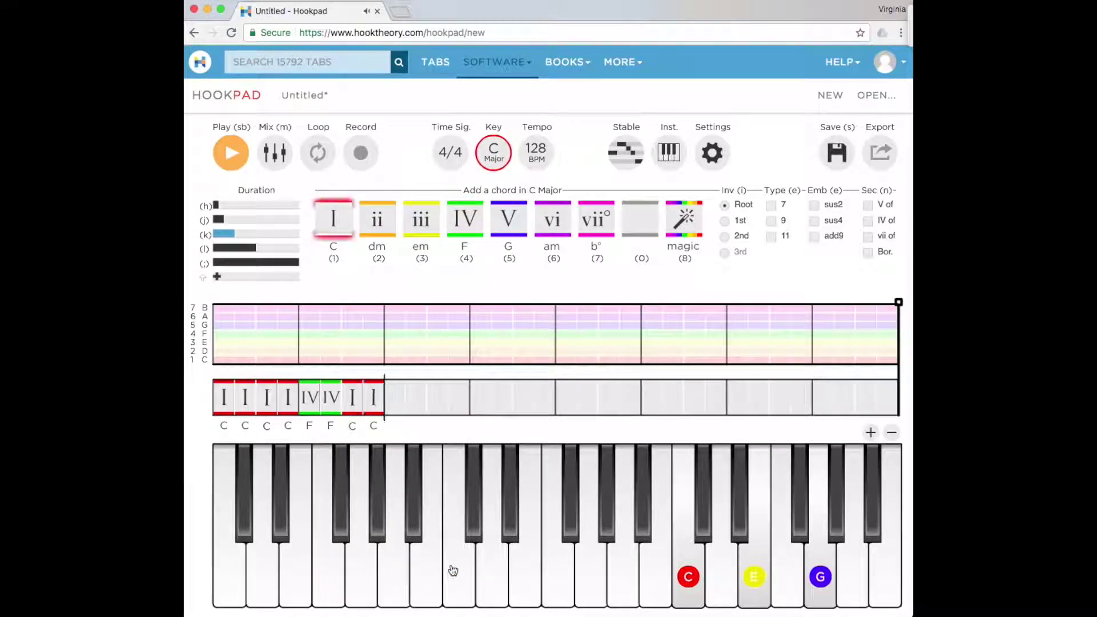
{"action": "left_click", "coordinate": [508, 220]}
{"action": "left_click", "coordinate": [508, 220]}
{"action": "left_click", "coordinate": [465, 218]}
{"action": "left_click", "coordinate": [465, 219]}
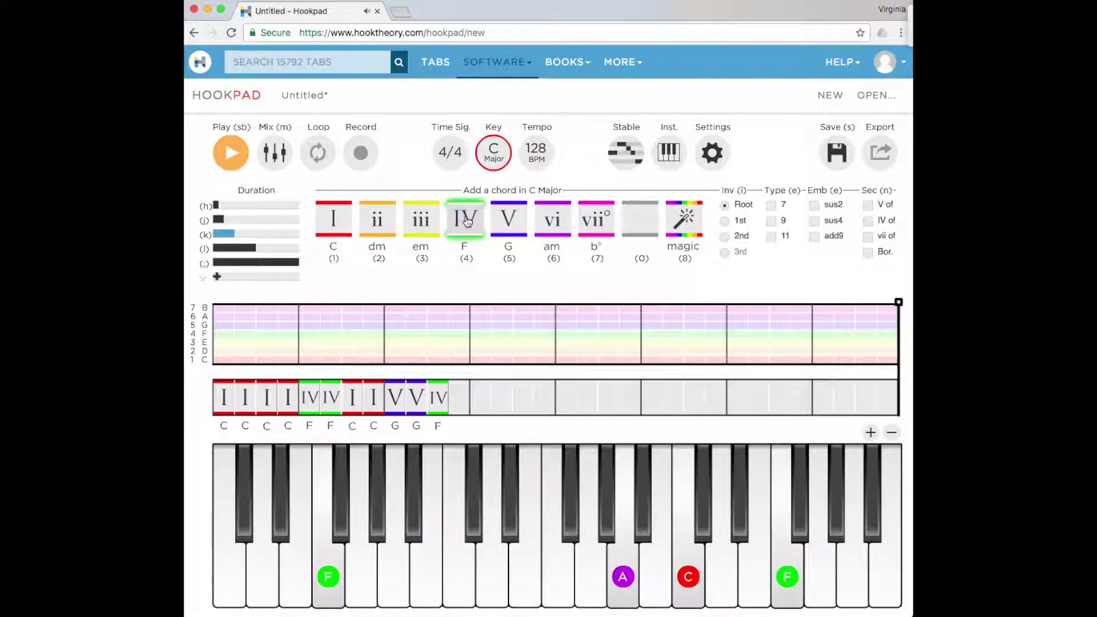
{"action": "left_click", "coordinate": [338, 217]}
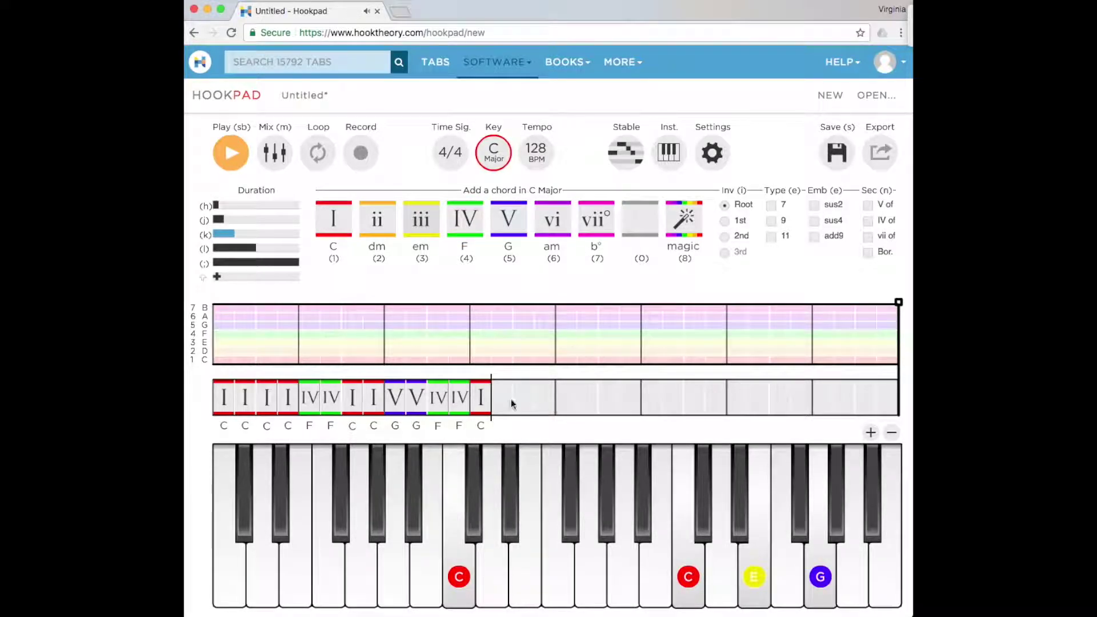
{"action": "left_click_drag", "start_coordinate": [490, 400], "coordinate": [555, 403]}
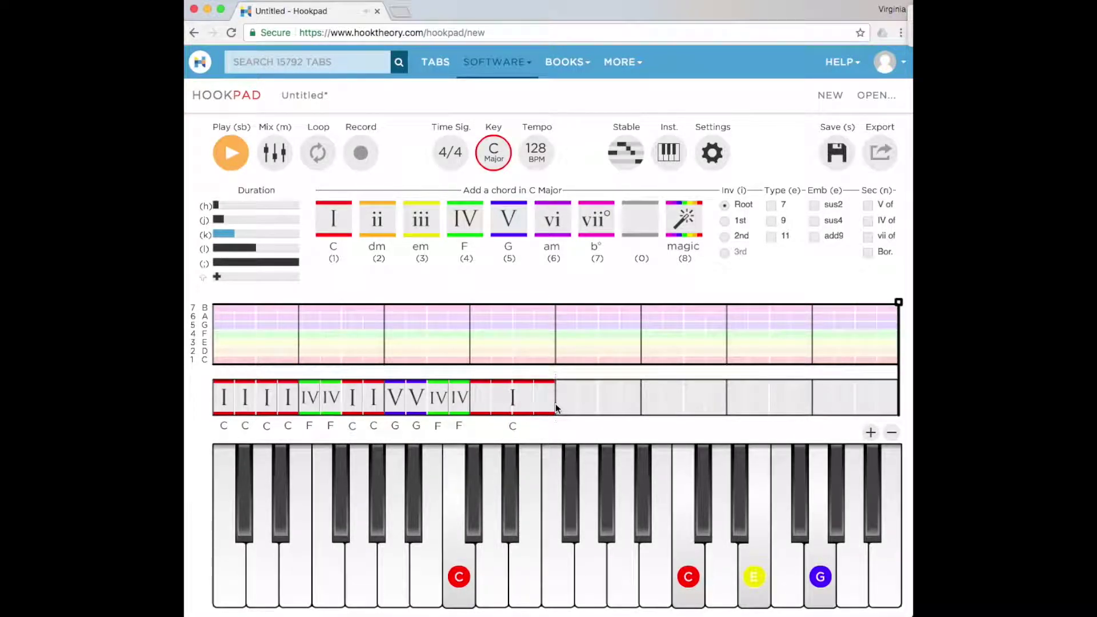
Play the progression back, then delete the second IV chord
{"action": "left_click", "coordinate": [232, 151]}
{"action": "left_click", "coordinate": [334, 395]}
{"action": "left_click", "coordinate": [333, 396]}
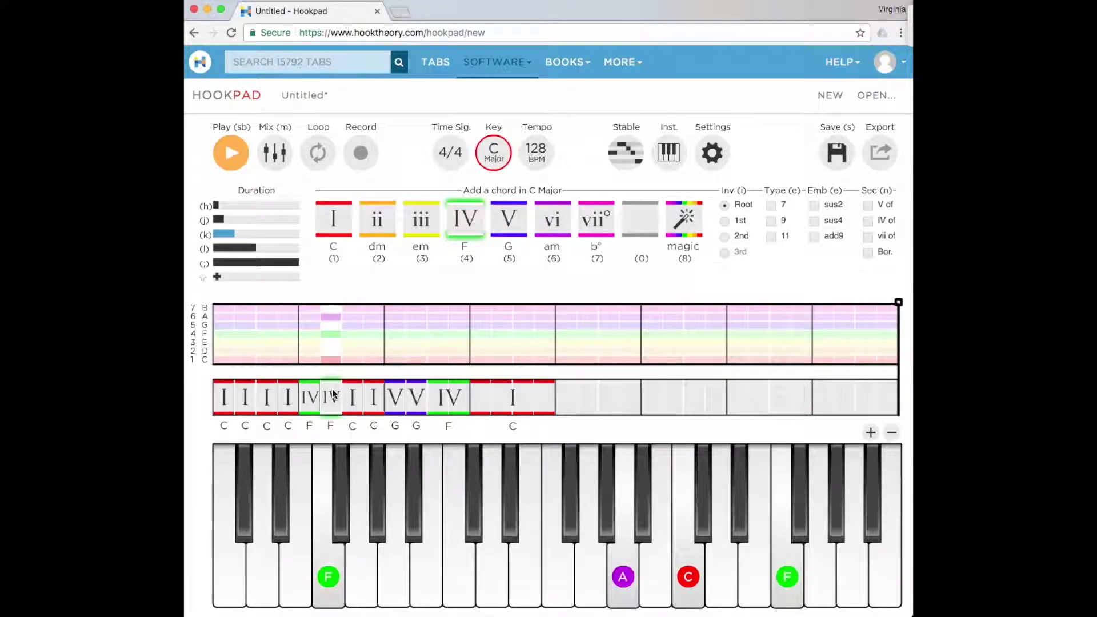
{"action": "key", "text": "BackSpace"}
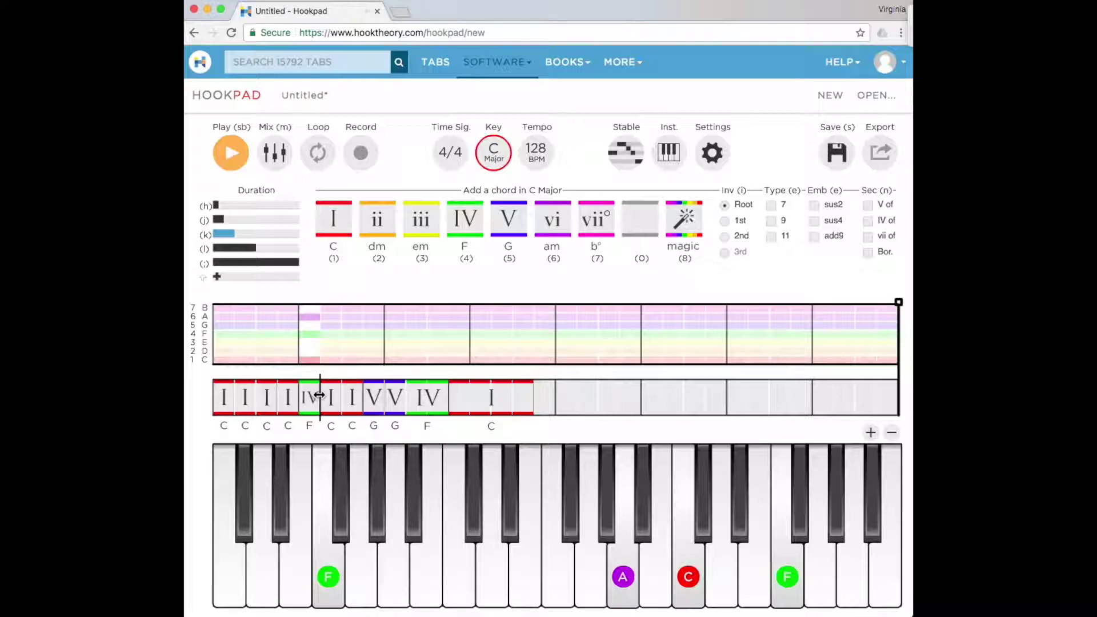
Lengthen the first IV and final I chords, and extend the later IV and second V
{"action": "left_click_drag", "start_coordinate": [320, 394], "coordinate": [330, 397]}
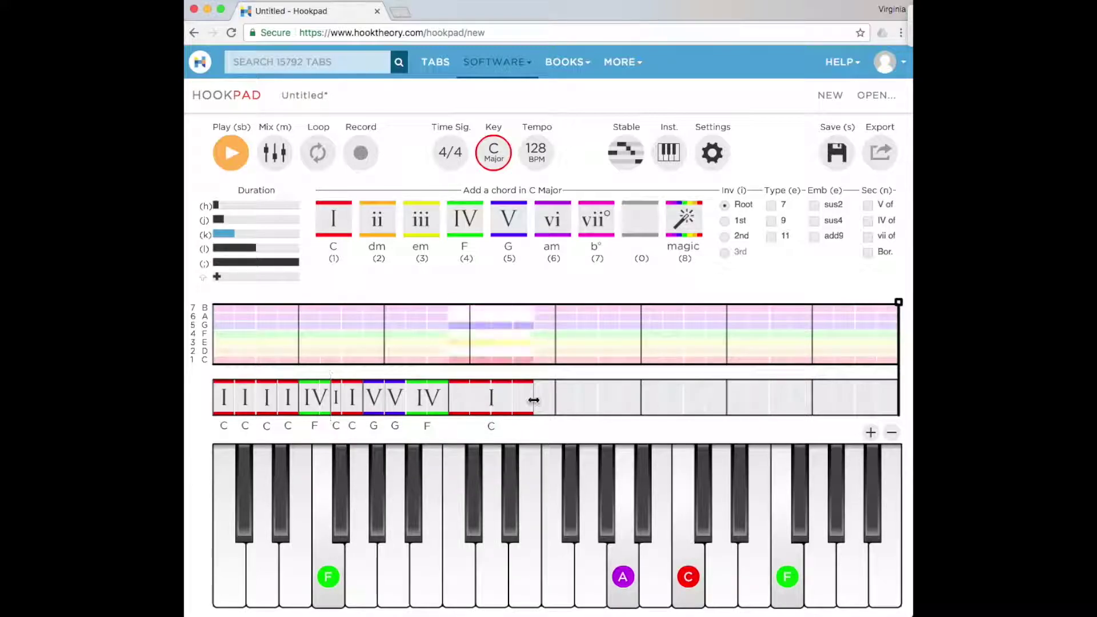
{"action": "left_click_drag", "start_coordinate": [534, 399], "coordinate": [554, 399]}
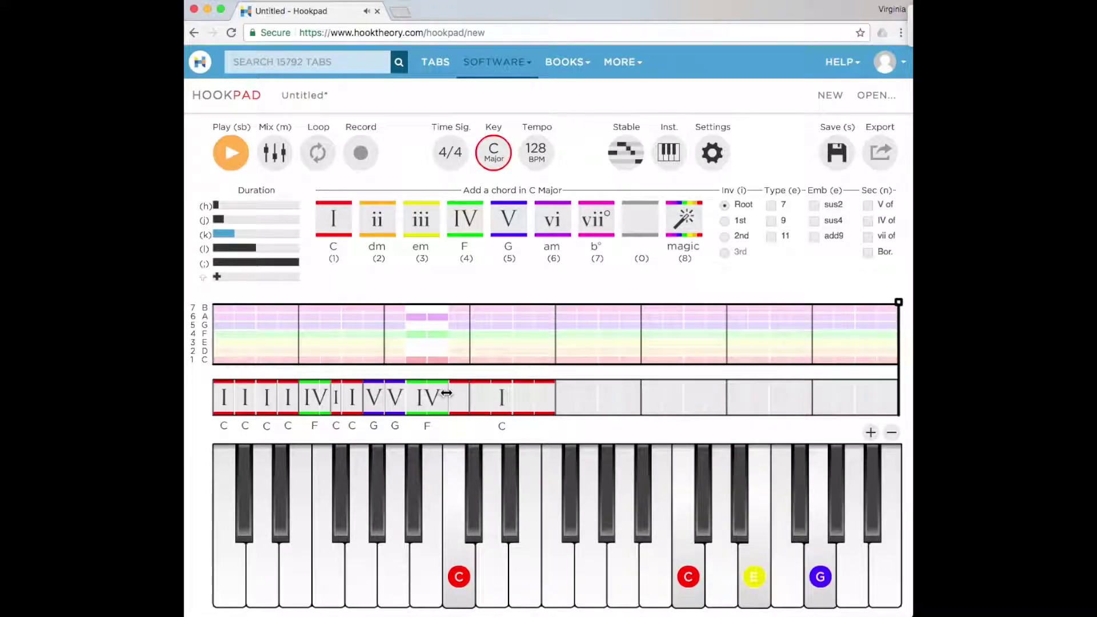
{"action": "left_click_drag", "start_coordinate": [446, 393], "coordinate": [470, 393]}
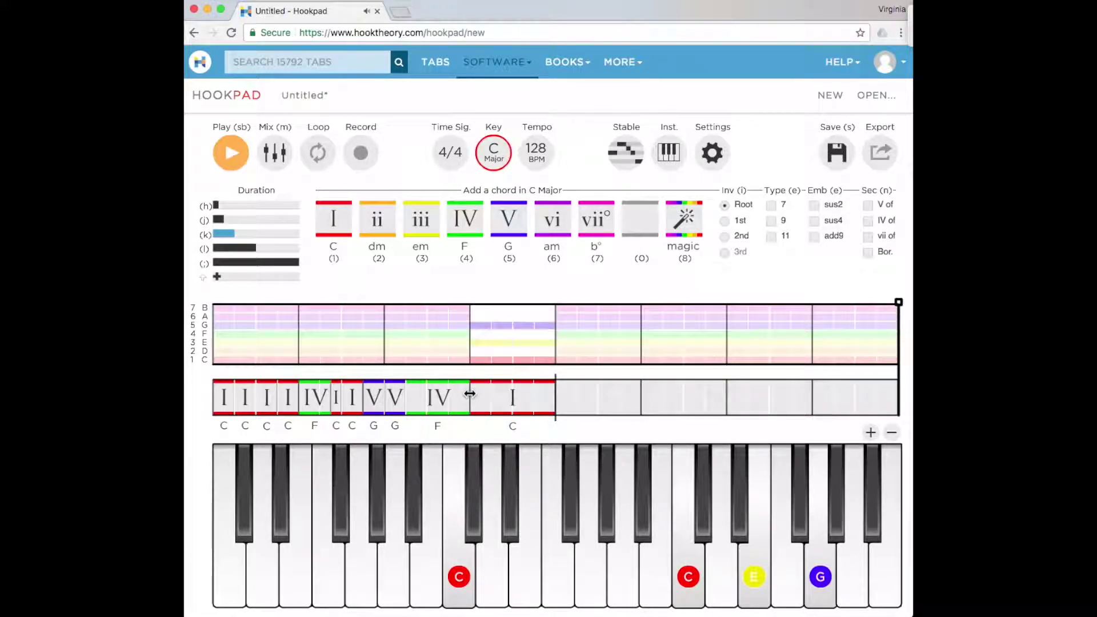
{"action": "left_click", "coordinate": [473, 398]}
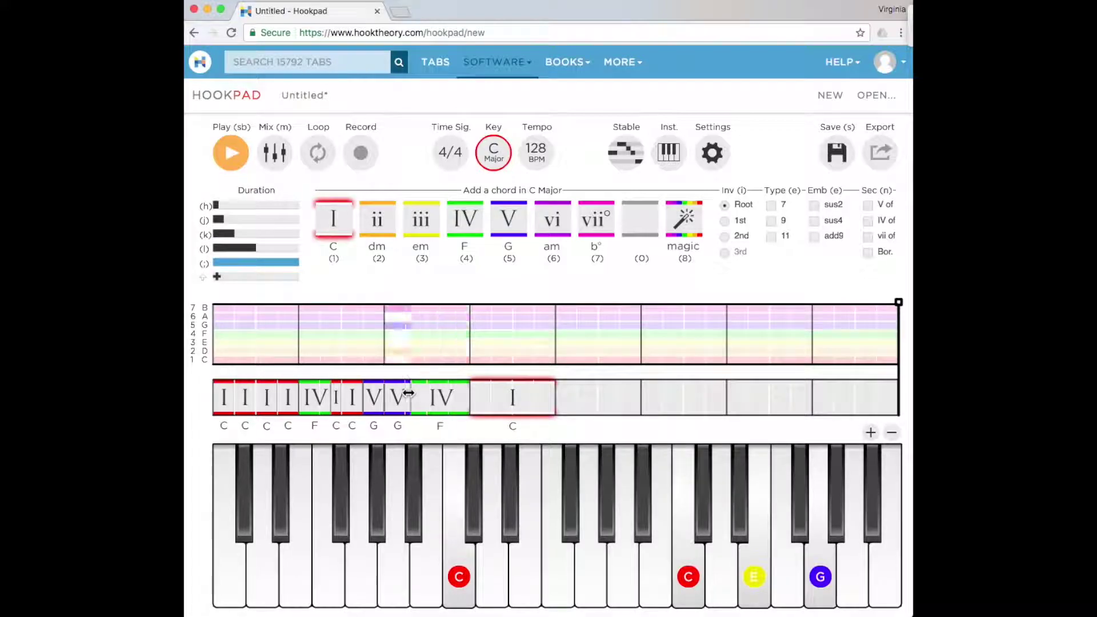
{"action": "left_click_drag", "start_coordinate": [407, 392], "coordinate": [426, 393]}
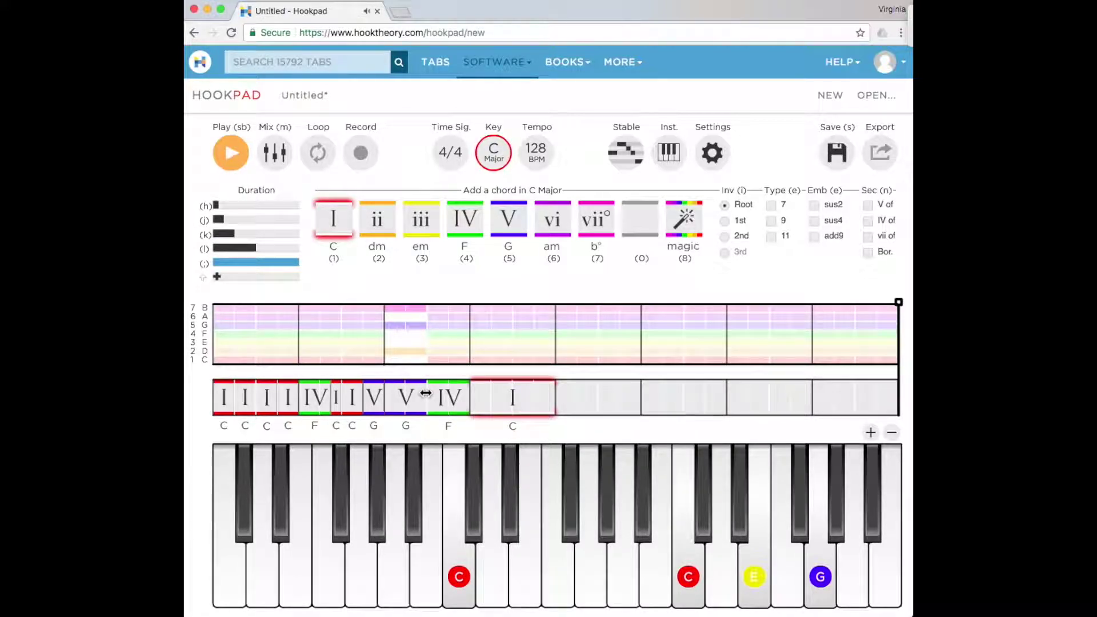
Delete the short first V chord, lengthen the last I, and align the IV to the bar line
{"action": "left_click", "coordinate": [374, 397]}
{"action": "key", "text": "Delete"}
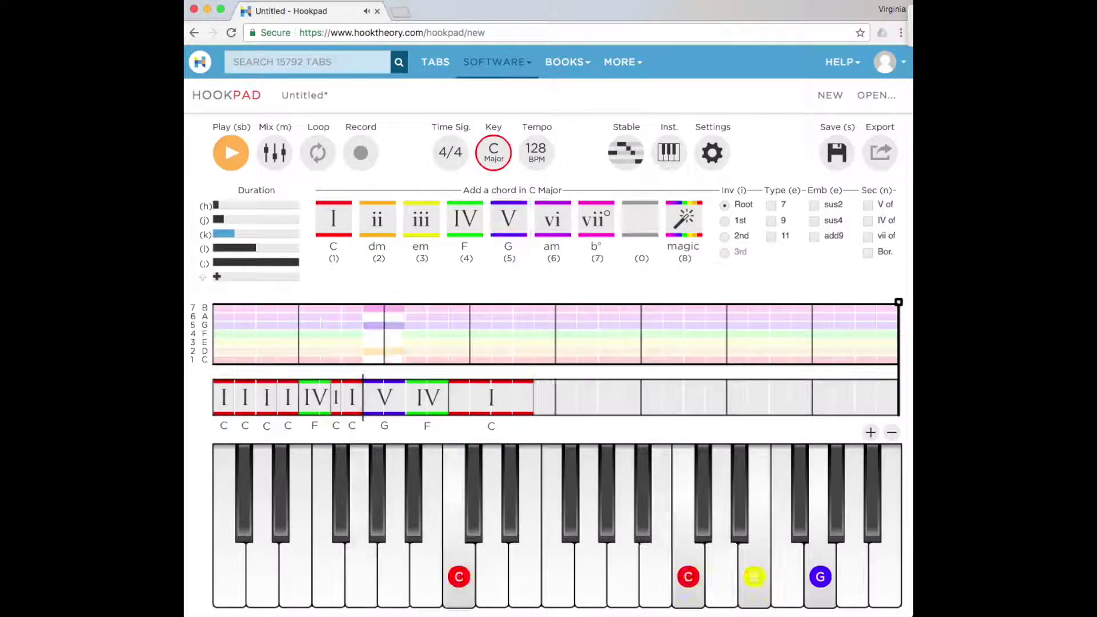
{"action": "left_click_drag", "start_coordinate": [533, 398], "coordinate": [555, 401]}
{"action": "left_click_drag", "start_coordinate": [448, 398], "coordinate": [426, 396]}
{"action": "left_click", "coordinate": [405, 396]}
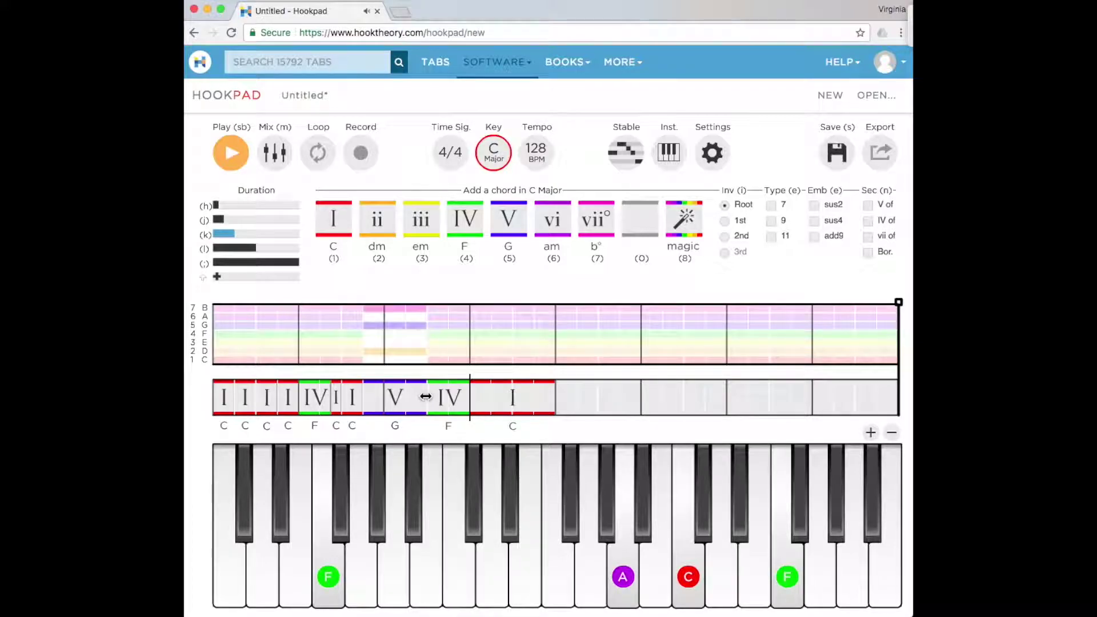
{"action": "left_click", "coordinate": [379, 396]}
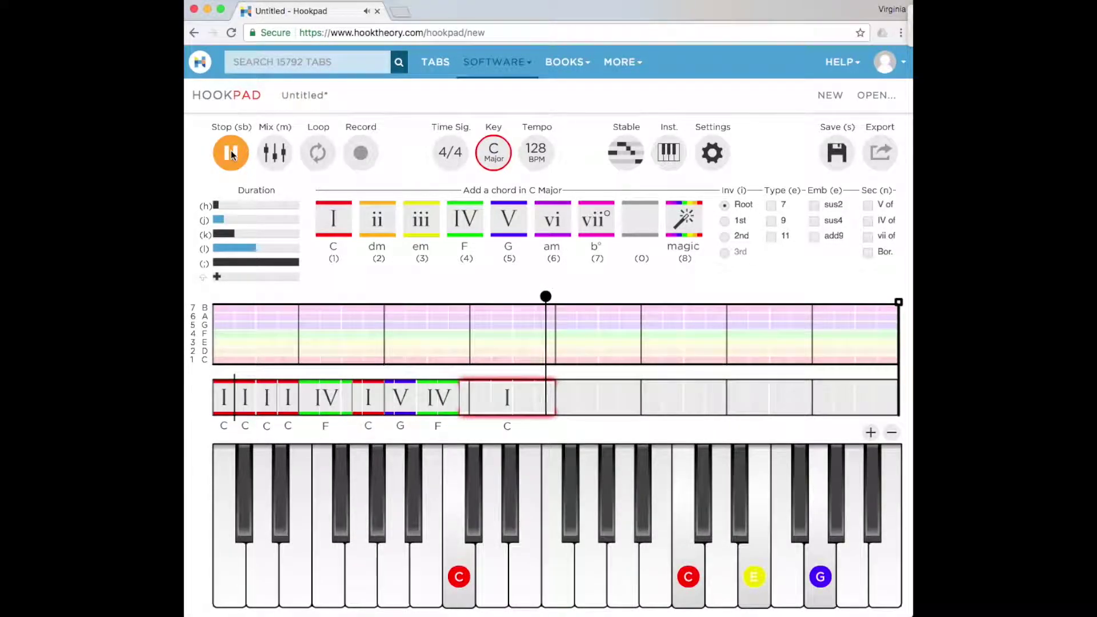
Play the C, F, C, G, F, C progression, then stop playback
{"action": "left_click", "coordinate": [235, 153]}
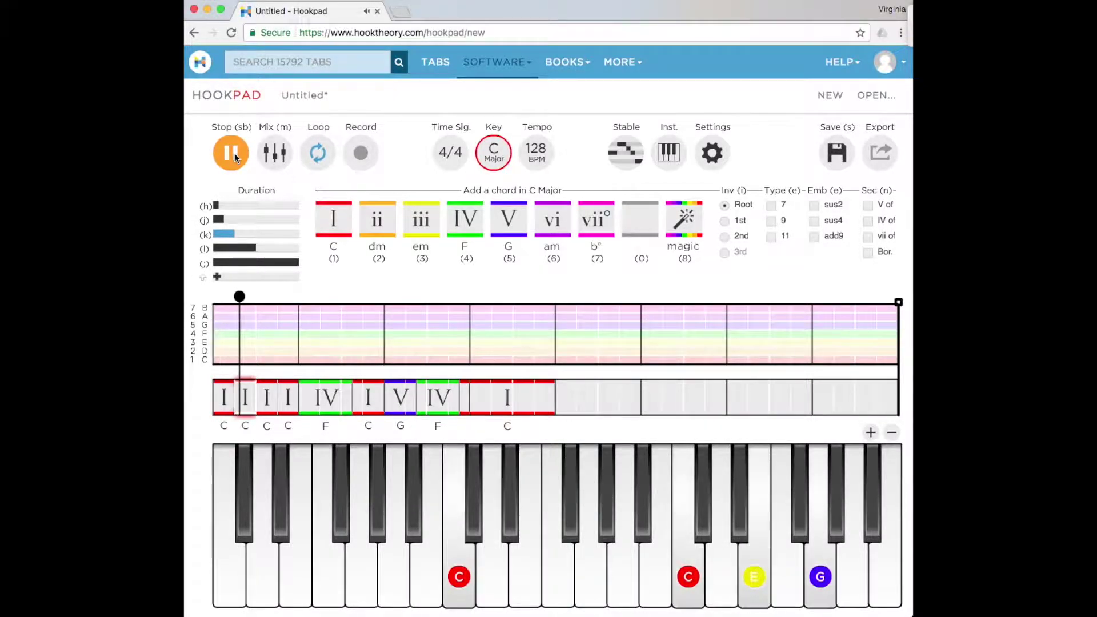
{"action": "left_click", "coordinate": [234, 153]}
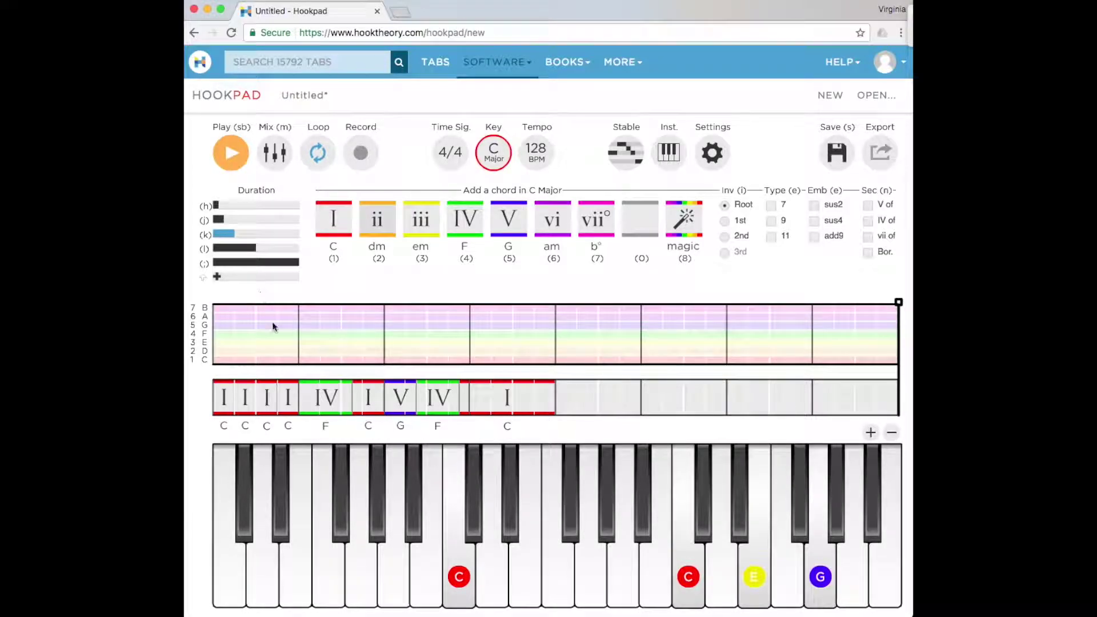
On the third I chord, preview 9th, 11th, 7th, sus2, V-of and vii-of variants
{"action": "left_click", "coordinate": [268, 405]}
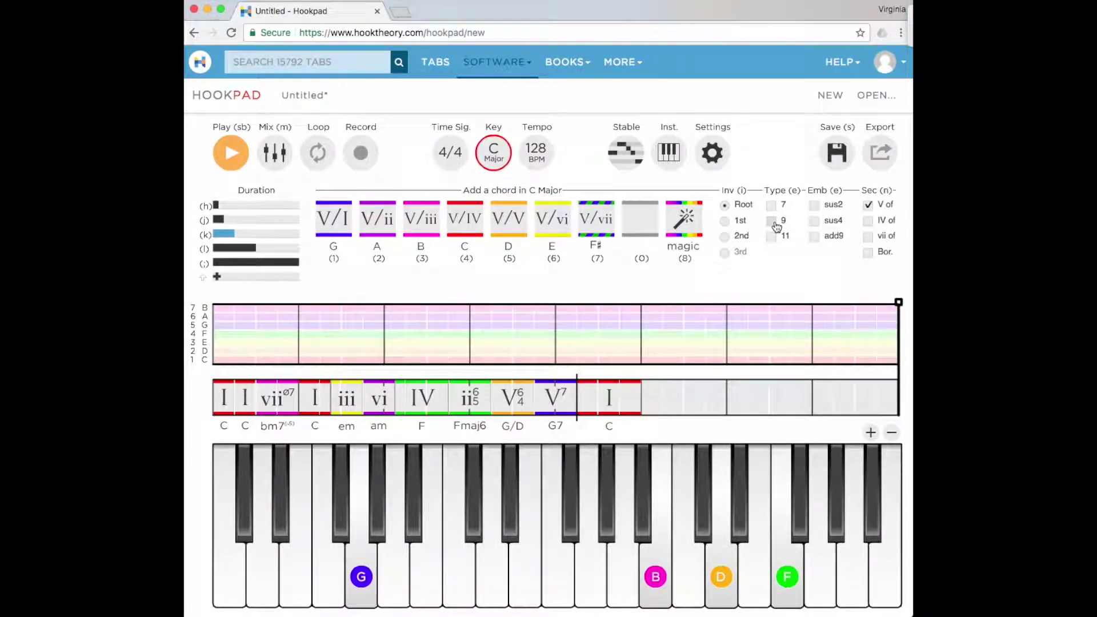
{"action": "left_click", "coordinate": [771, 221]}
{"action": "left_click", "coordinate": [771, 236]}
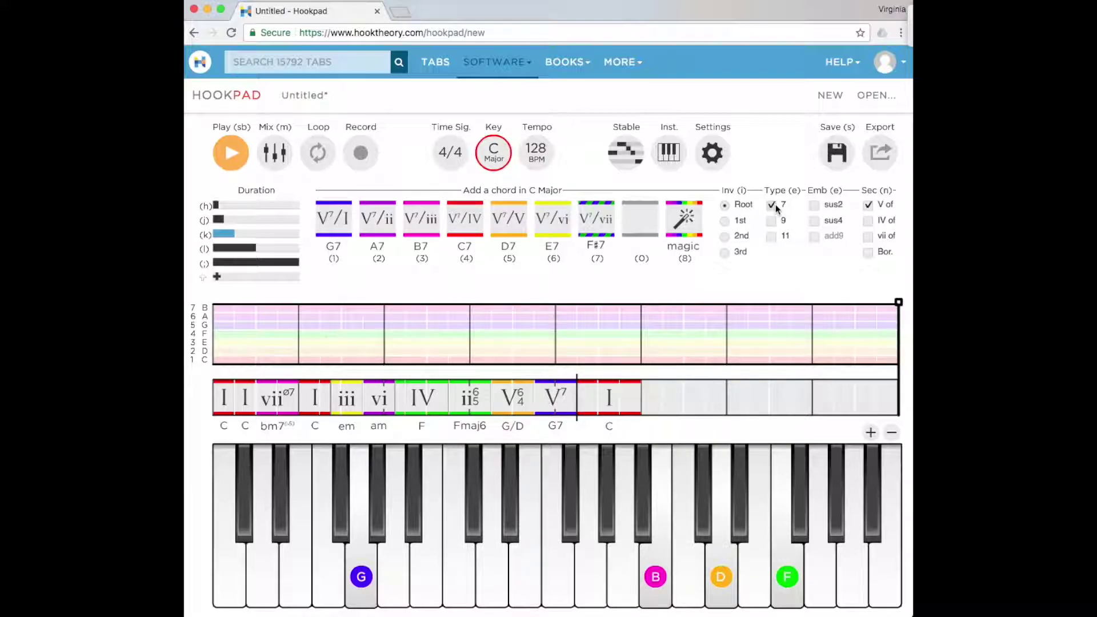
{"action": "left_click", "coordinate": [773, 204]}
{"action": "left_click", "coordinate": [815, 206]}
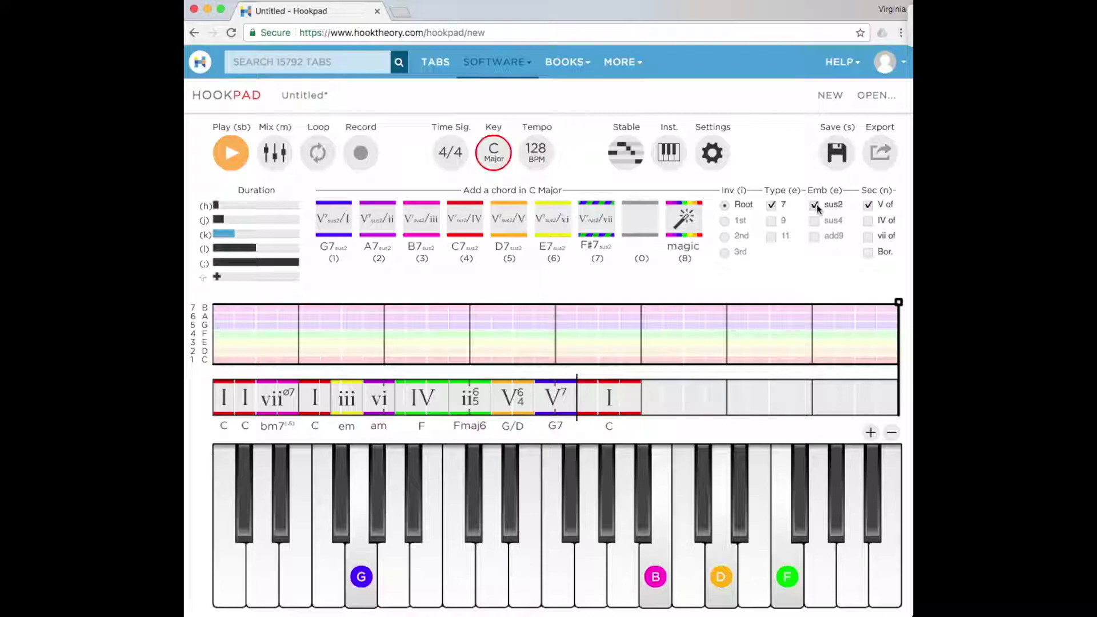
{"action": "left_click", "coordinate": [868, 206]}
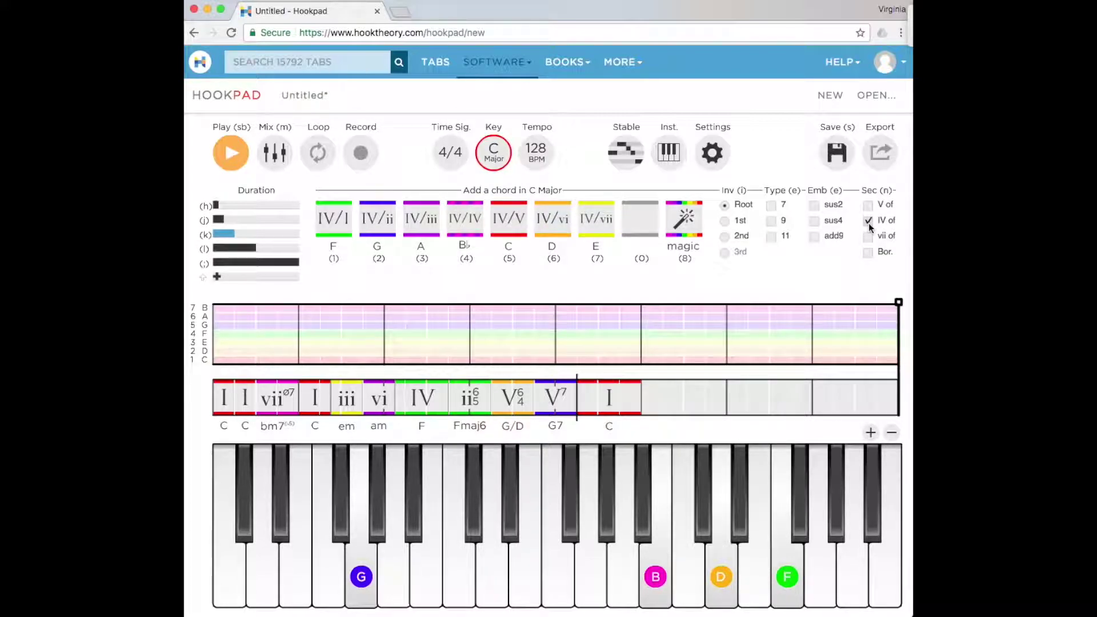
{"action": "left_click", "coordinate": [867, 237]}
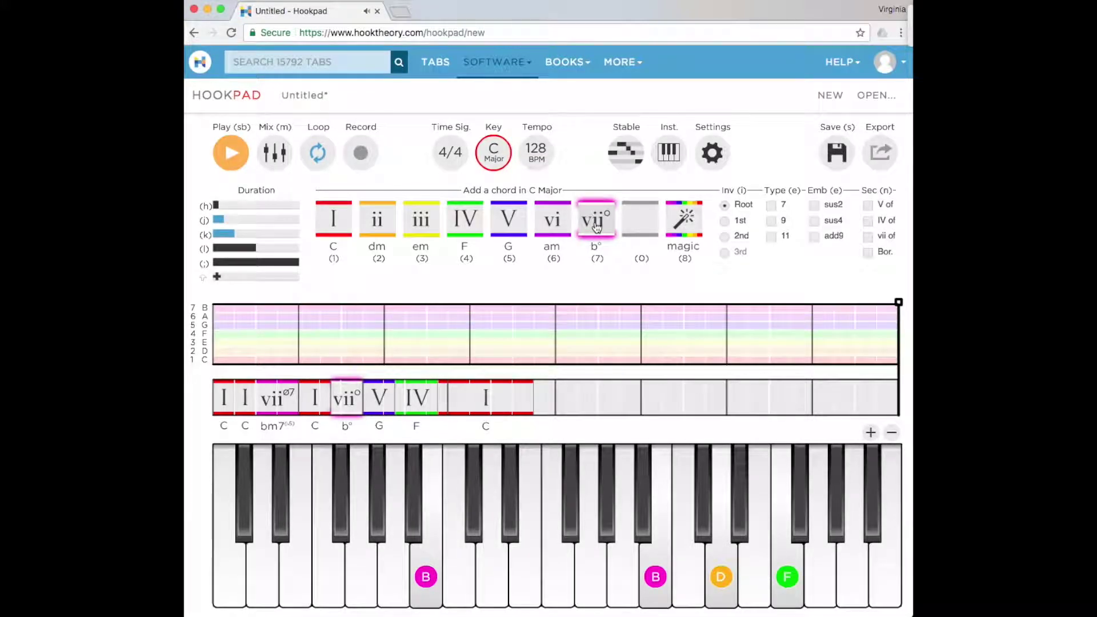
Replace the selected chord with a rest, add a ii chord, and change the vii chord to dm7
{"action": "left_click", "coordinate": [640, 228]}
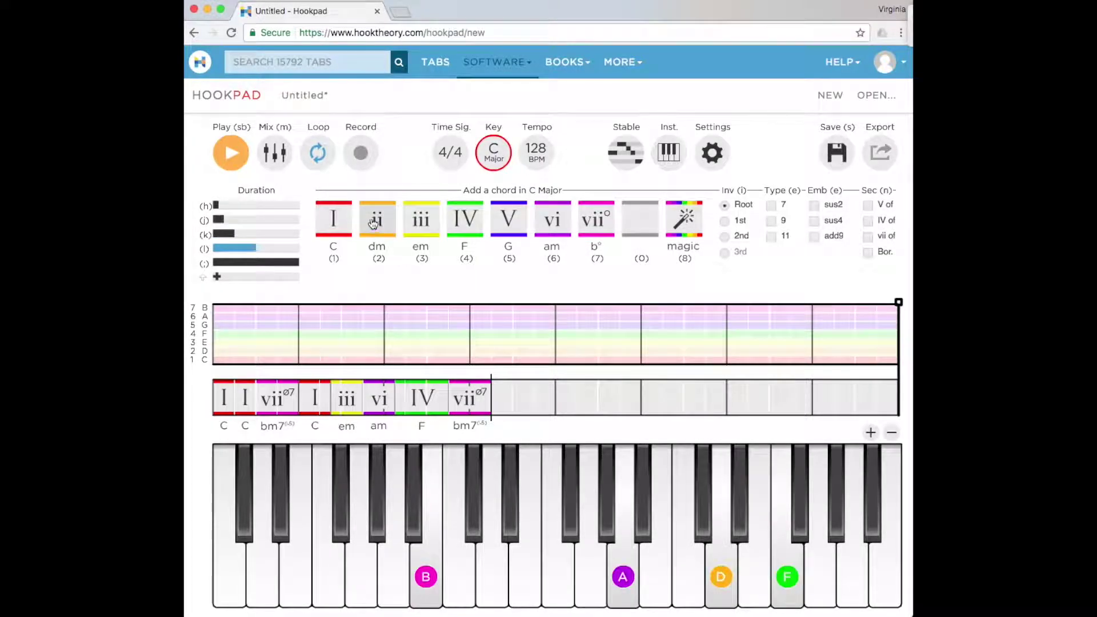
{"action": "key", "text": "2"}
{"action": "left_click", "coordinate": [481, 413]}
{"action": "key", "text": "e"}
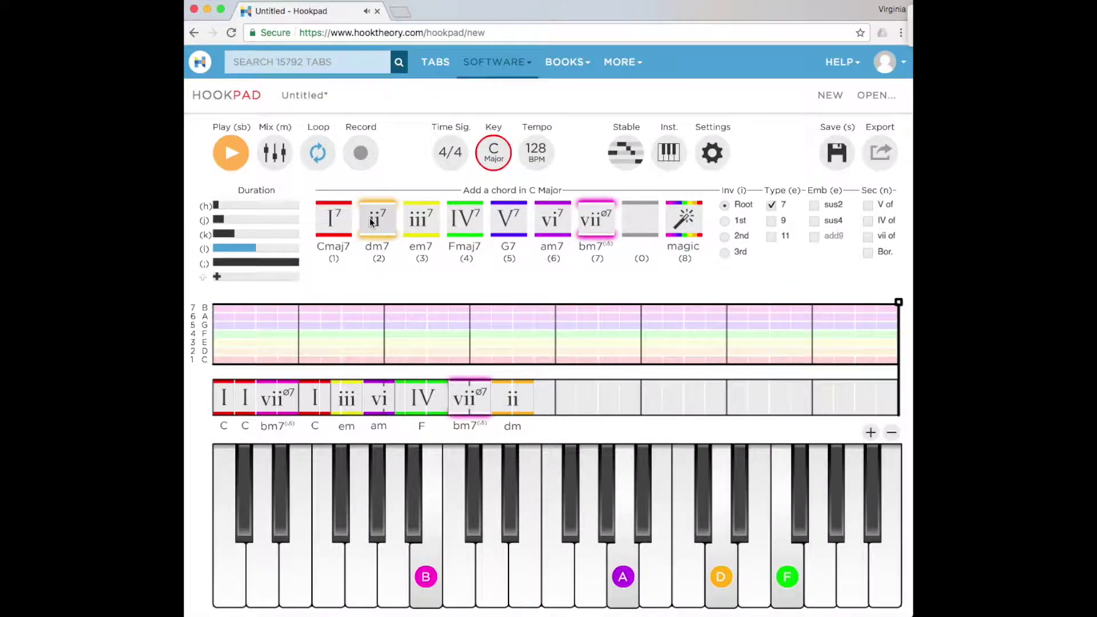
{"action": "left_click", "coordinate": [372, 221]}
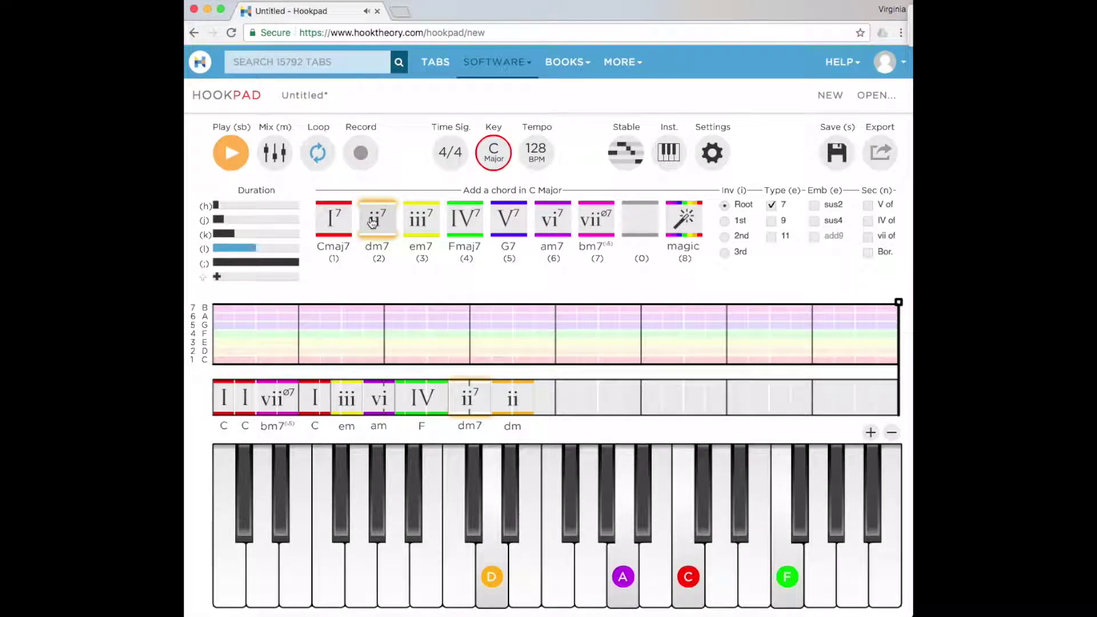
Make a chord Fmaj6 in first inversion and turn the last dm into G in second inversion
{"action": "left_click", "coordinate": [724, 221]}
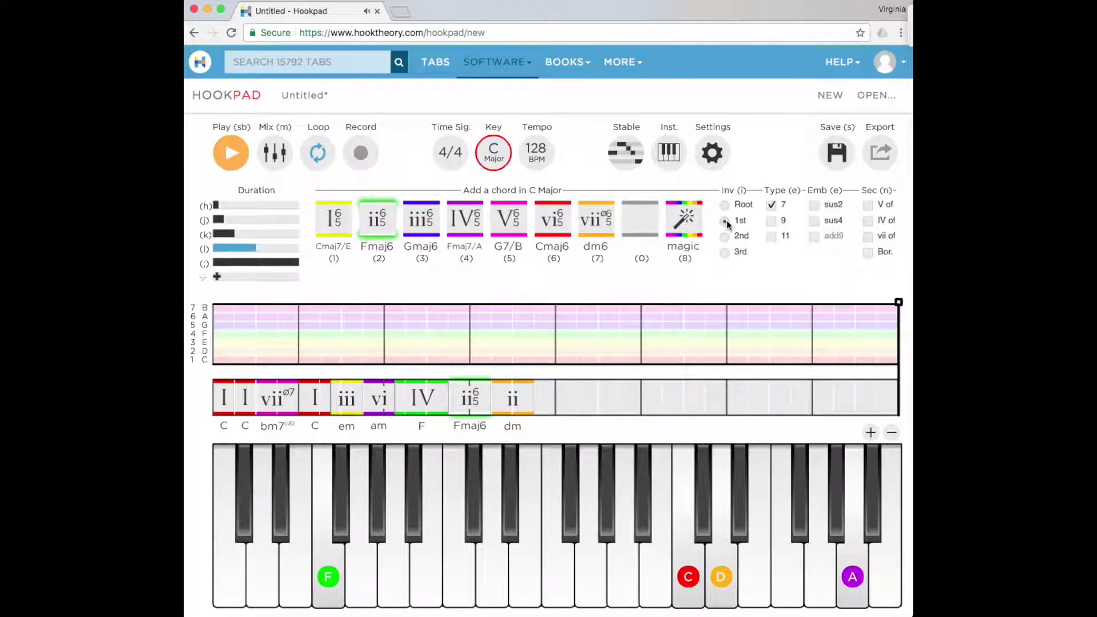
{"action": "left_click", "coordinate": [724, 205]}
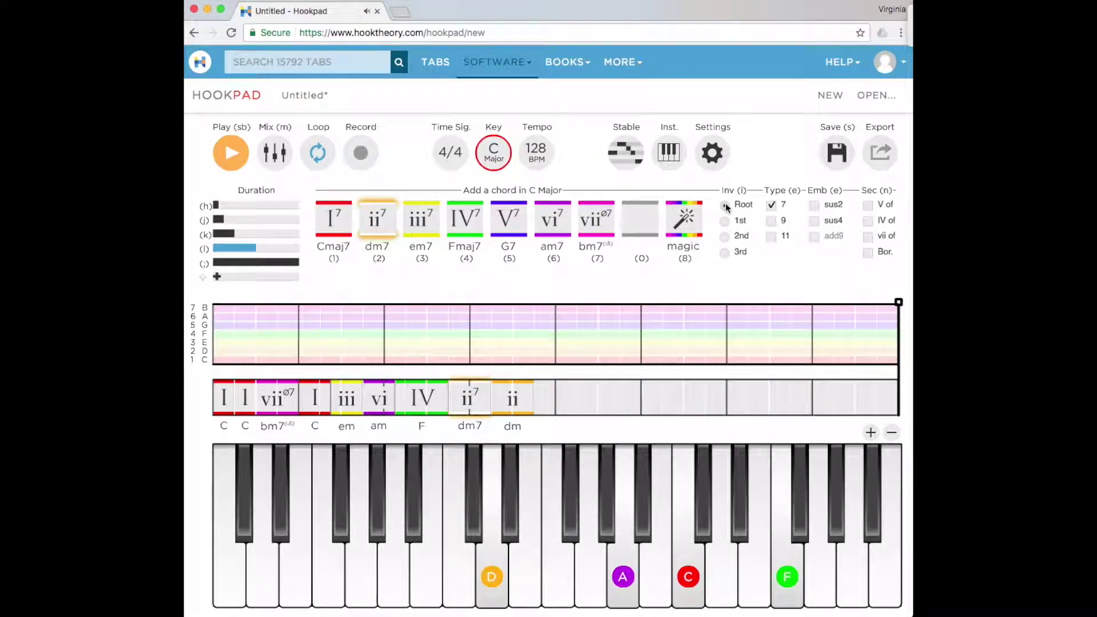
{"action": "left_click", "coordinate": [725, 221]}
{"action": "left_click", "coordinate": [513, 398]}
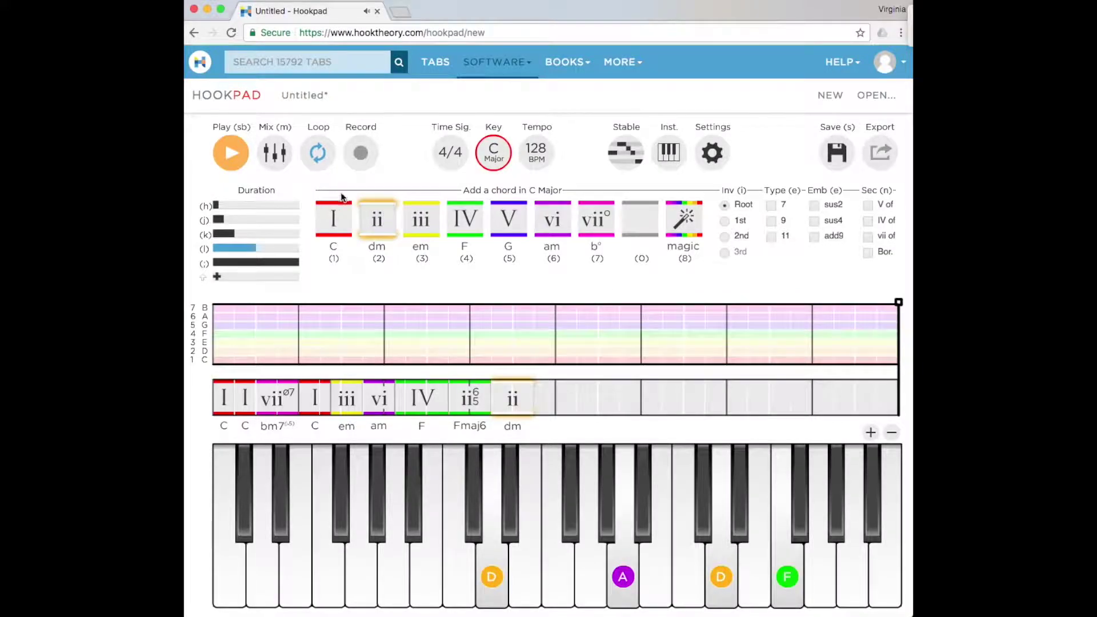
{"action": "left_click", "coordinate": [504, 220]}
{"action": "left_click", "coordinate": [725, 236]}
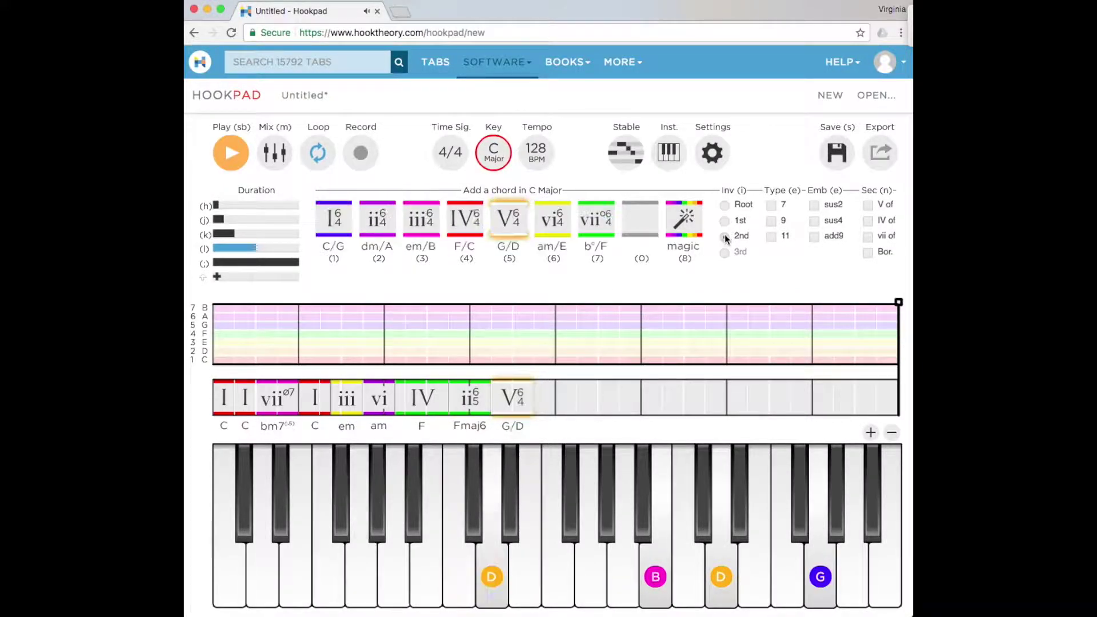
Add a stretched G7 and a closing C chord, then play from the start
{"action": "left_click", "coordinate": [547, 403]}
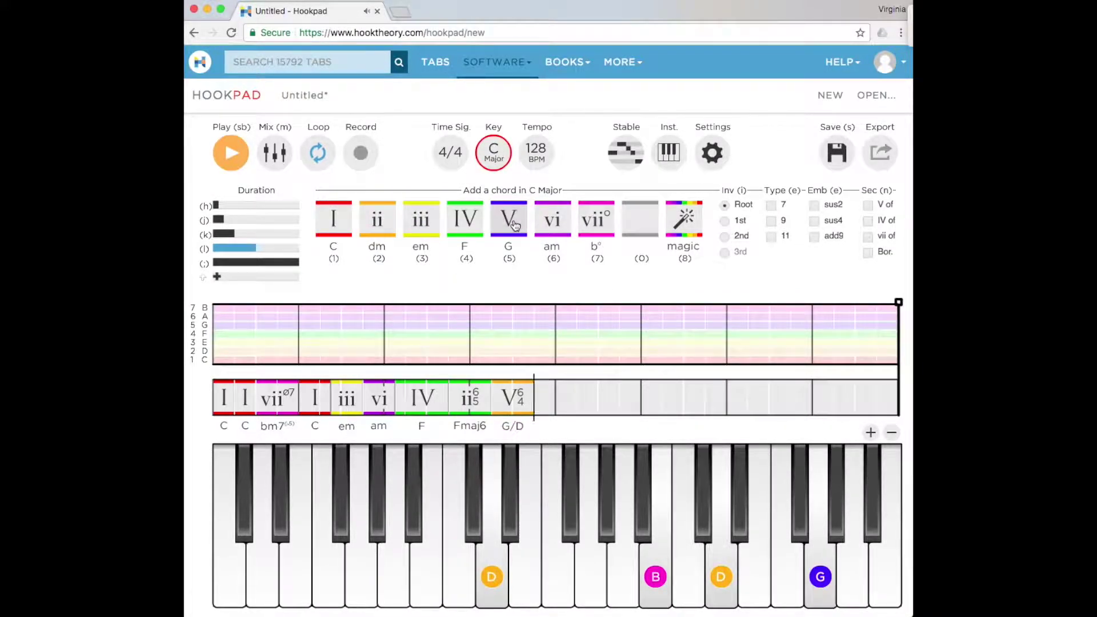
{"action": "left_click", "coordinate": [514, 224]}
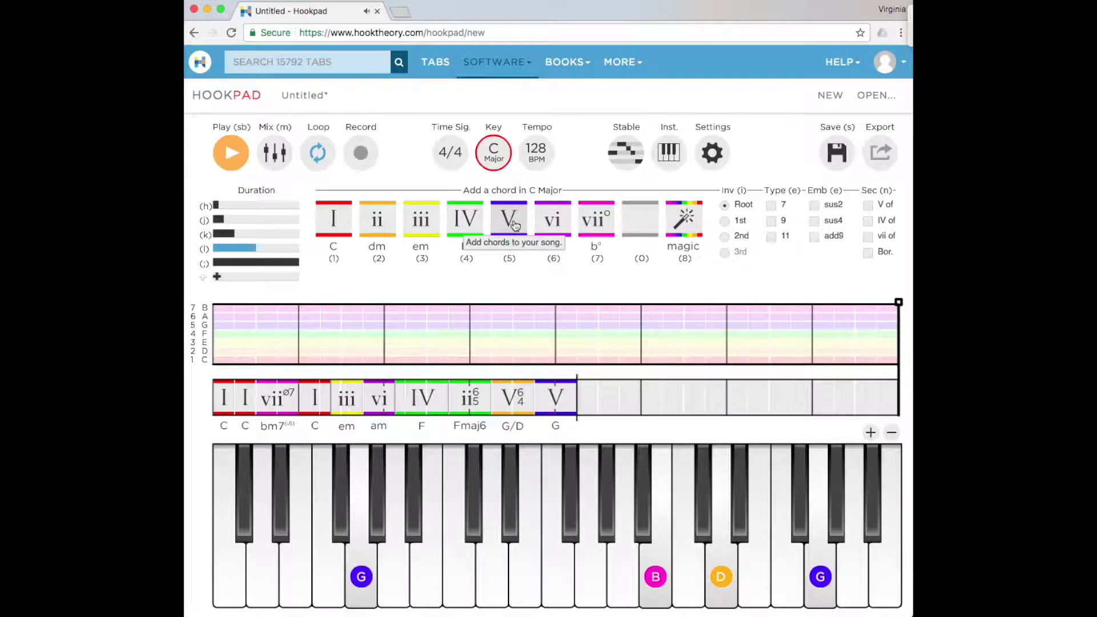
{"action": "key", "text": "Left"}
{"action": "left_click", "coordinate": [772, 207]}
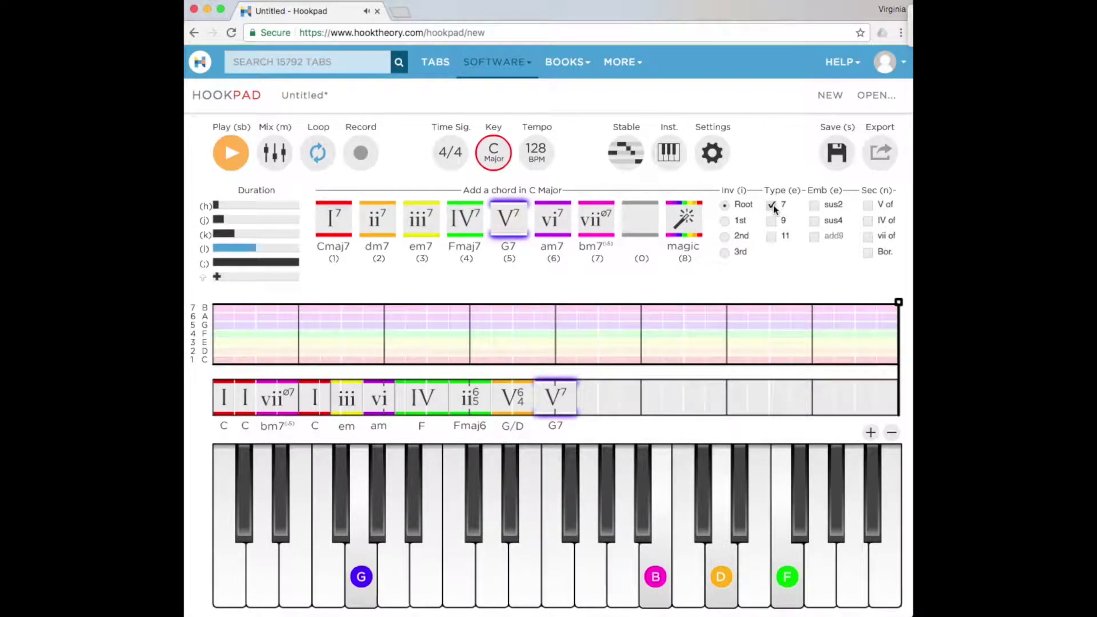
{"action": "left_click", "coordinate": [591, 398]}
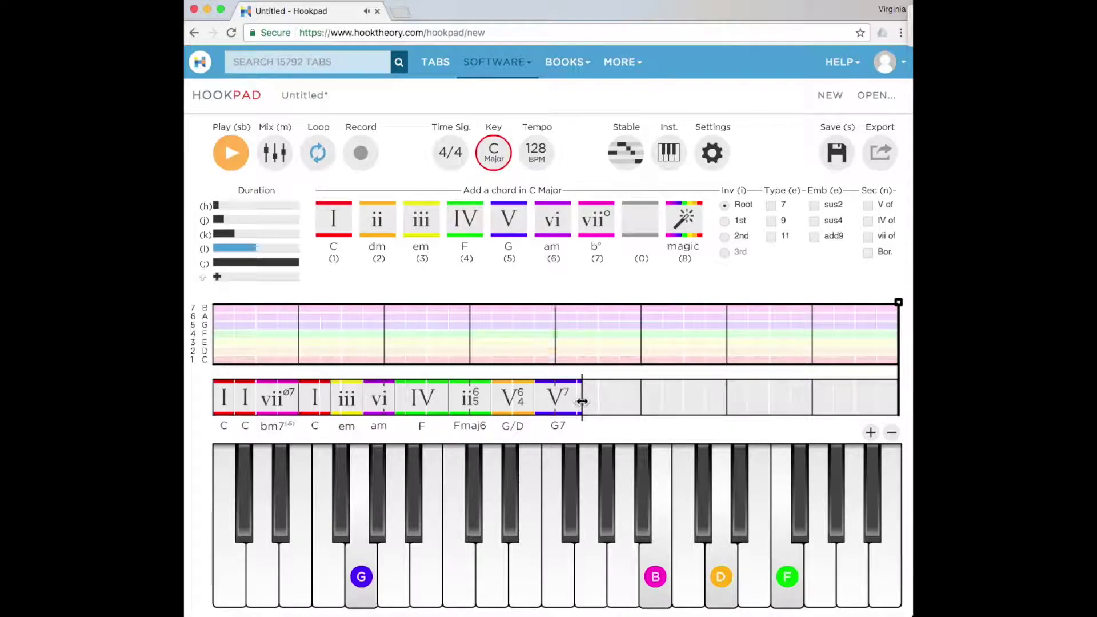
{"action": "left_click_drag", "start_coordinate": [576, 398], "coordinate": [638, 402]}
{"action": "key", "text": "1"}
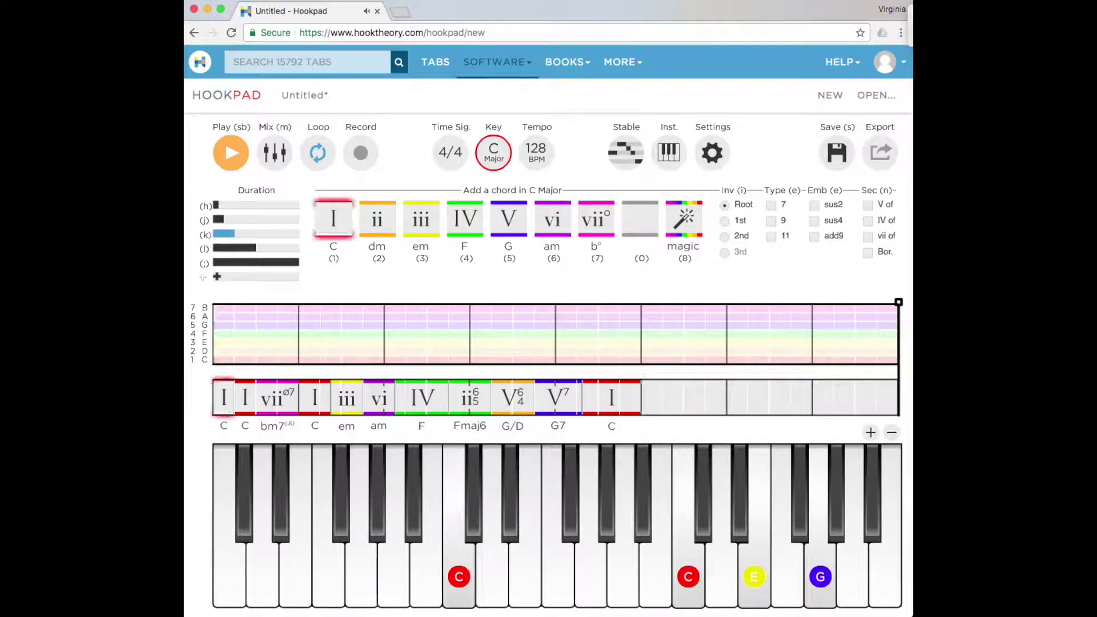
{"action": "left_click", "coordinate": [229, 153]}
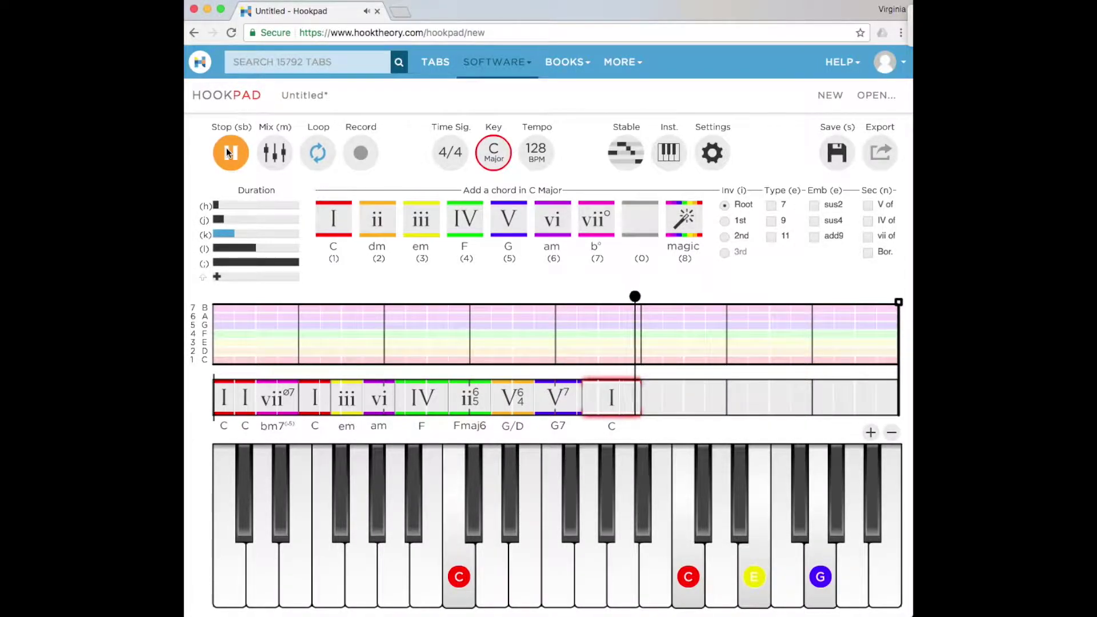
Stop playback and bring up the Save As prompt for naming the song
{"action": "left_click", "coordinate": [229, 153]}
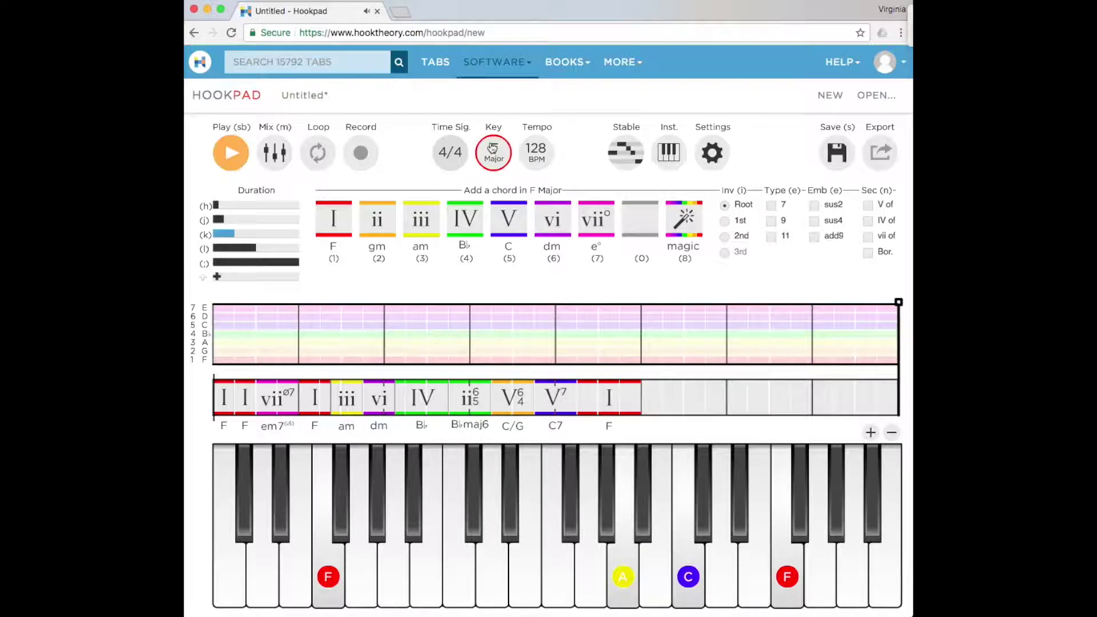
{"action": "left_click", "coordinate": [835, 152]}
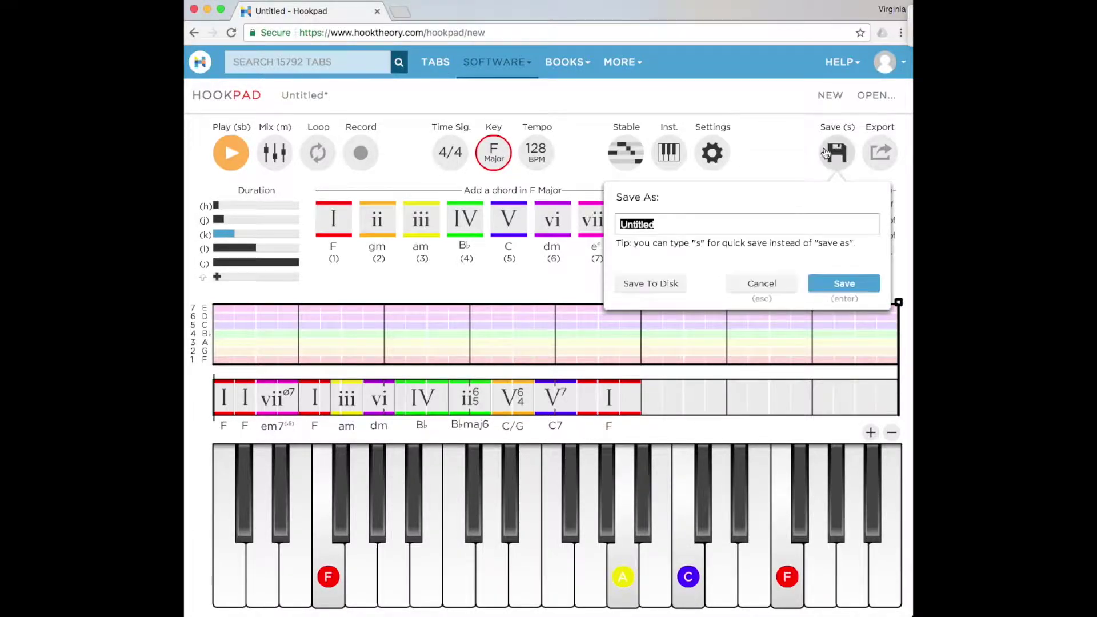
Save the song as 'Chord pattern 1' and look over the export format choices
{"action": "type", "text": "d pattern 1"}
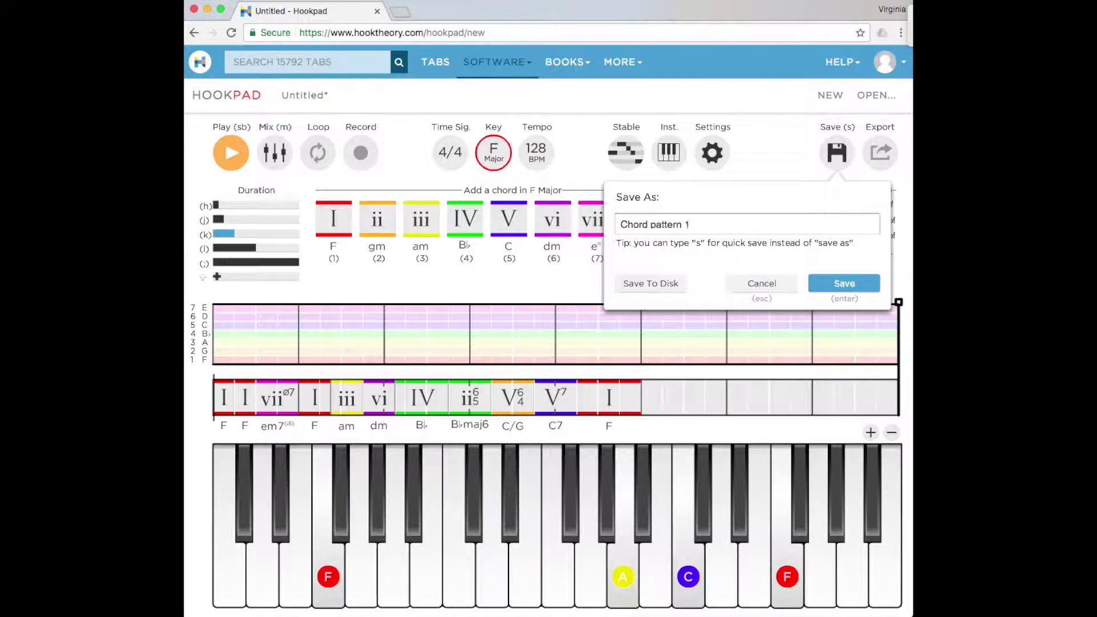
{"action": "key", "text": "Return"}
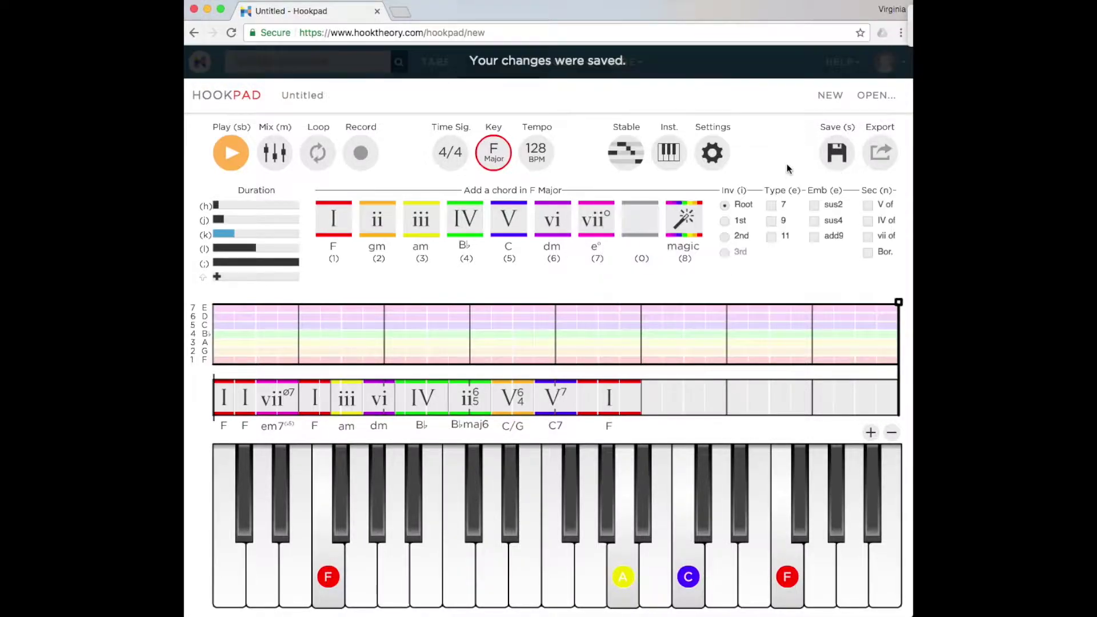
{"action": "left_click", "coordinate": [879, 153]}
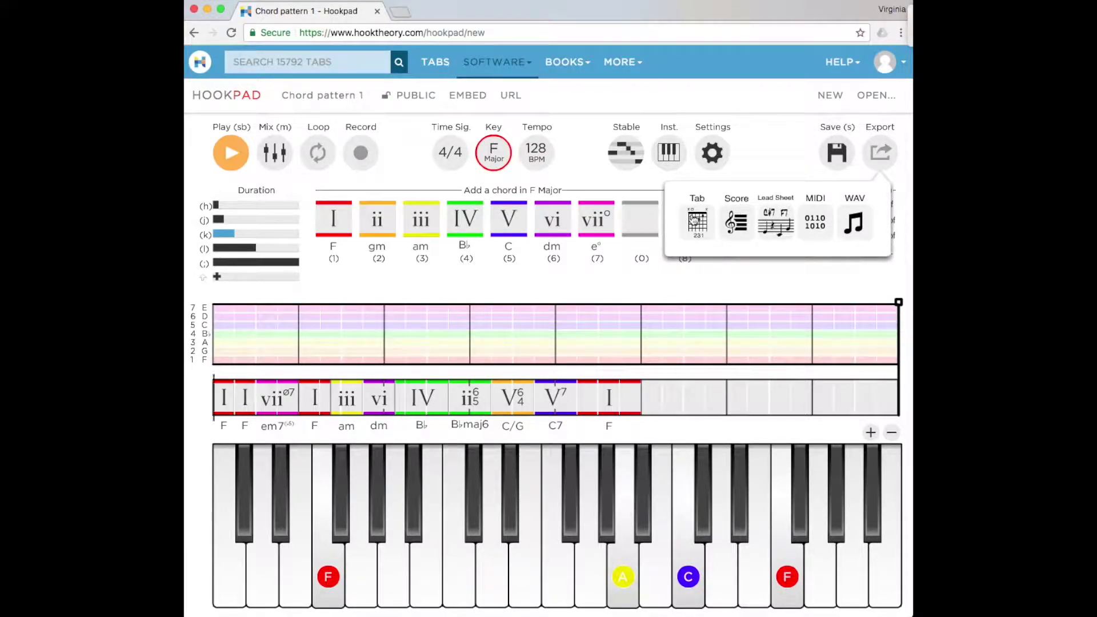
{"action": "left_click", "coordinate": [889, 155]}
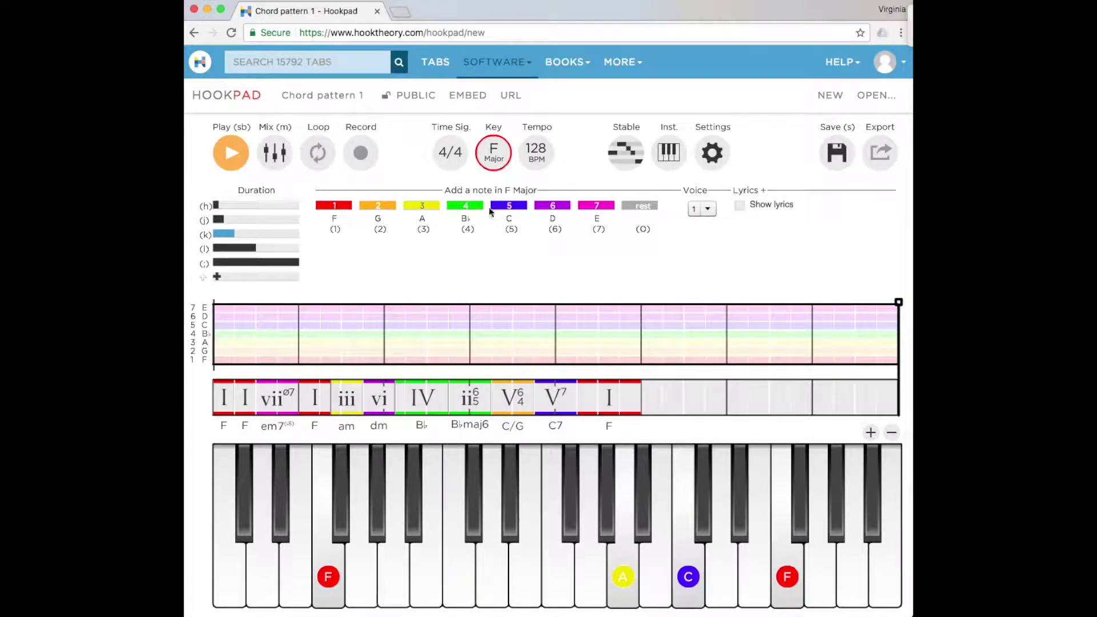
Add an opening F melody note, delete the stray lower F, and lengthen the F
{"action": "left_click", "coordinate": [335, 213]}
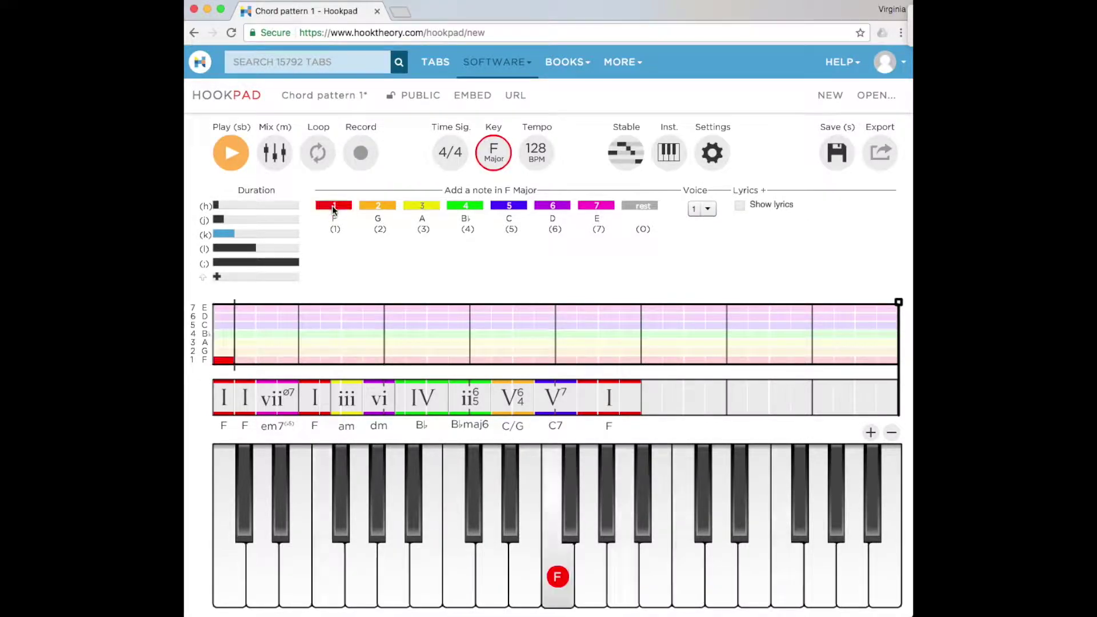
{"action": "left_click", "coordinate": [330, 571]}
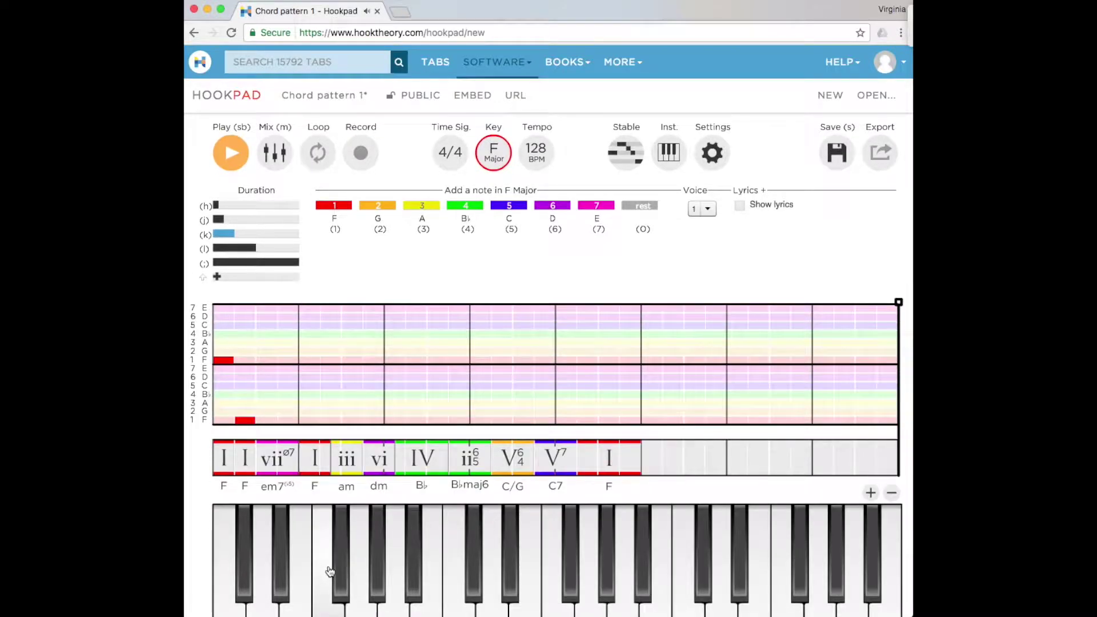
{"action": "scroll", "coordinate": [343, 475], "scroll_direction": "down", "scroll_amount": 2}
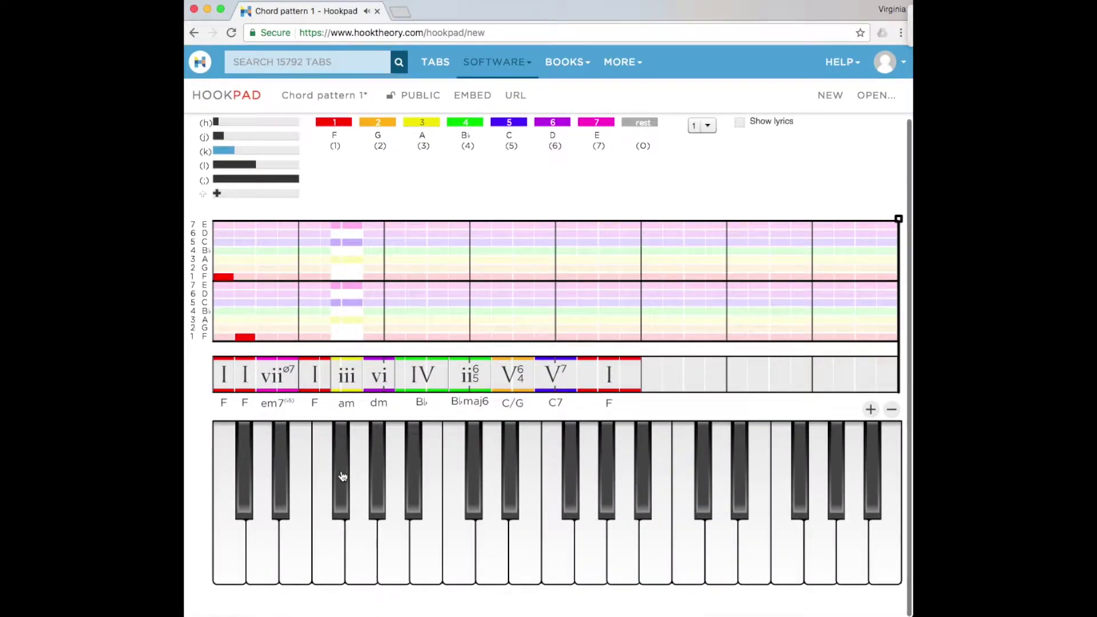
{"action": "key", "text": "BackSpace"}
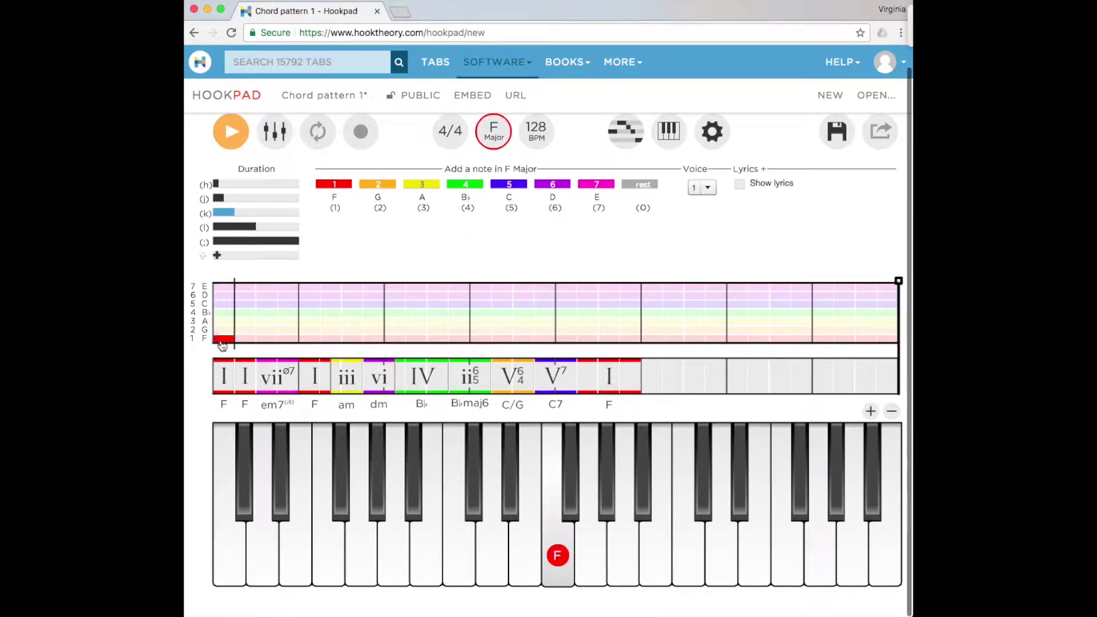
{"action": "left_click_drag", "start_coordinate": [231, 342], "coordinate": [297, 338]}
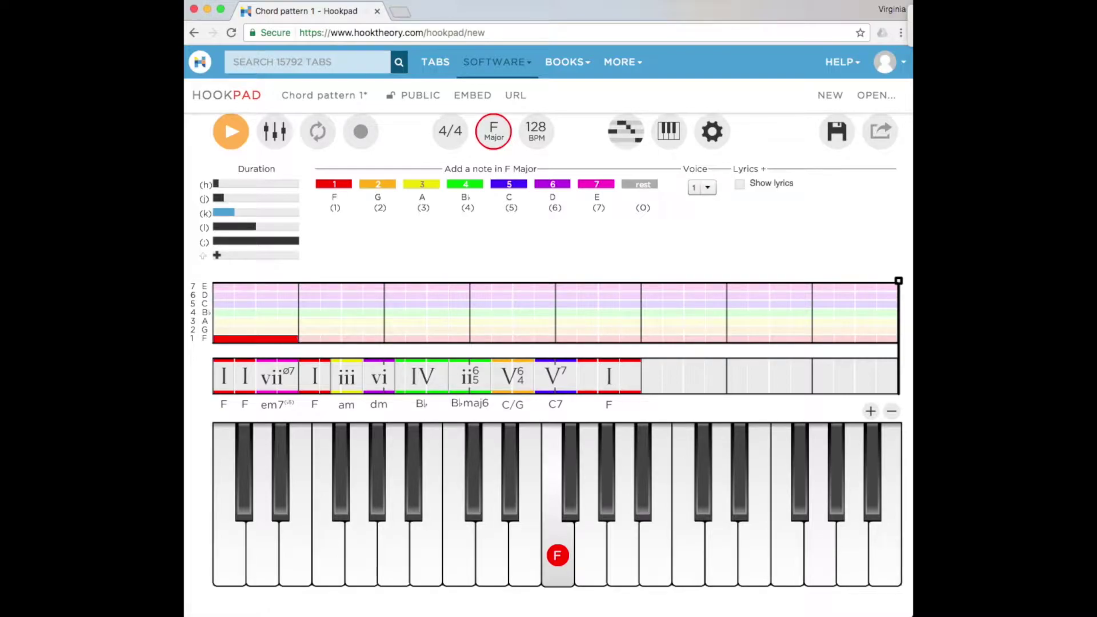
Add a G note after the F and make it a quarter note
{"action": "left_click", "coordinate": [264, 329]}
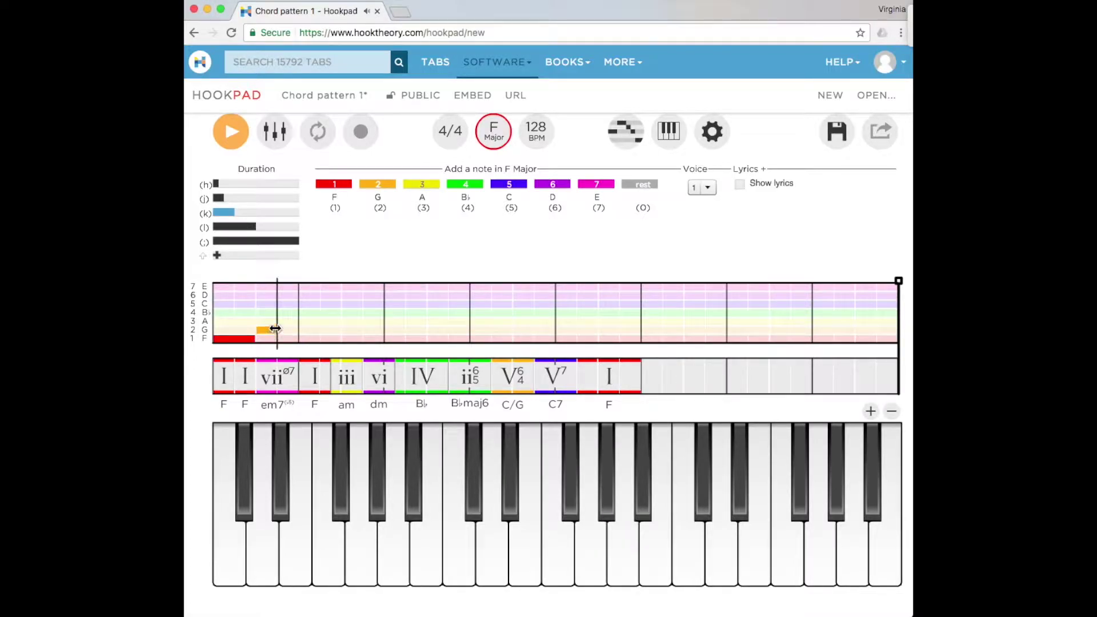
{"action": "left_click_drag", "start_coordinate": [275, 329], "coordinate": [285, 329]}
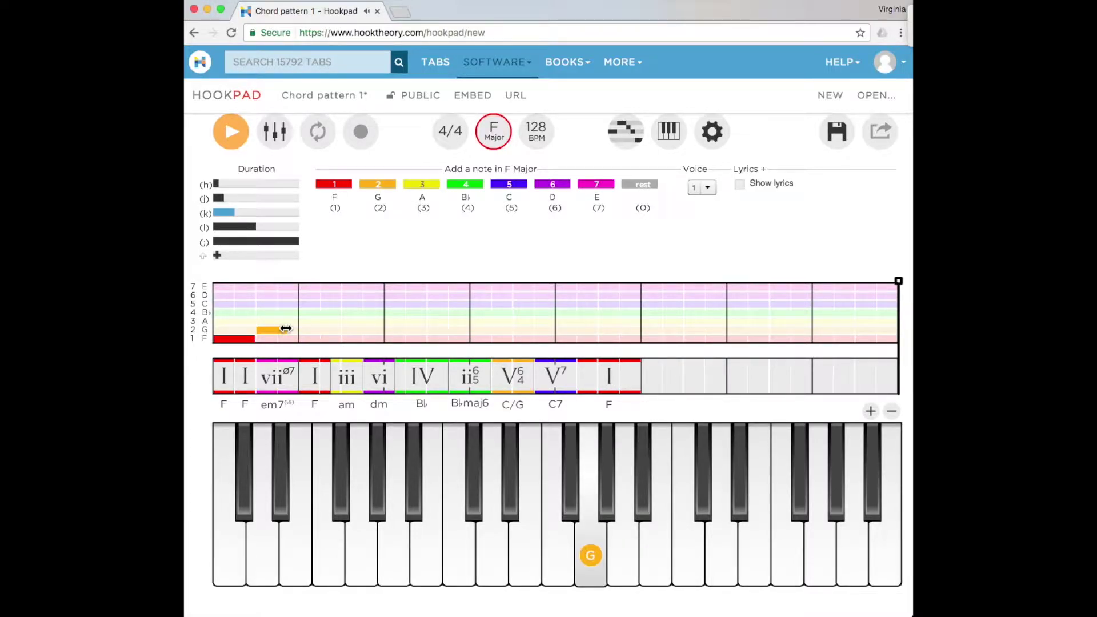
{"action": "left_click", "coordinate": [219, 198]}
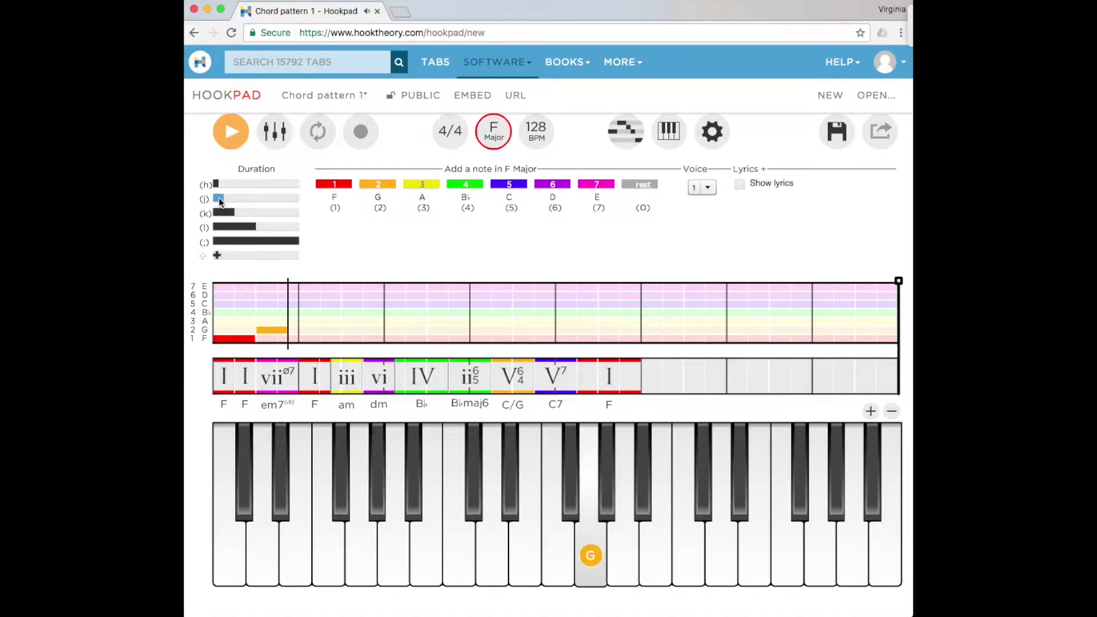
{"action": "left_click", "coordinate": [273, 333]}
{"action": "left_click", "coordinate": [218, 200]}
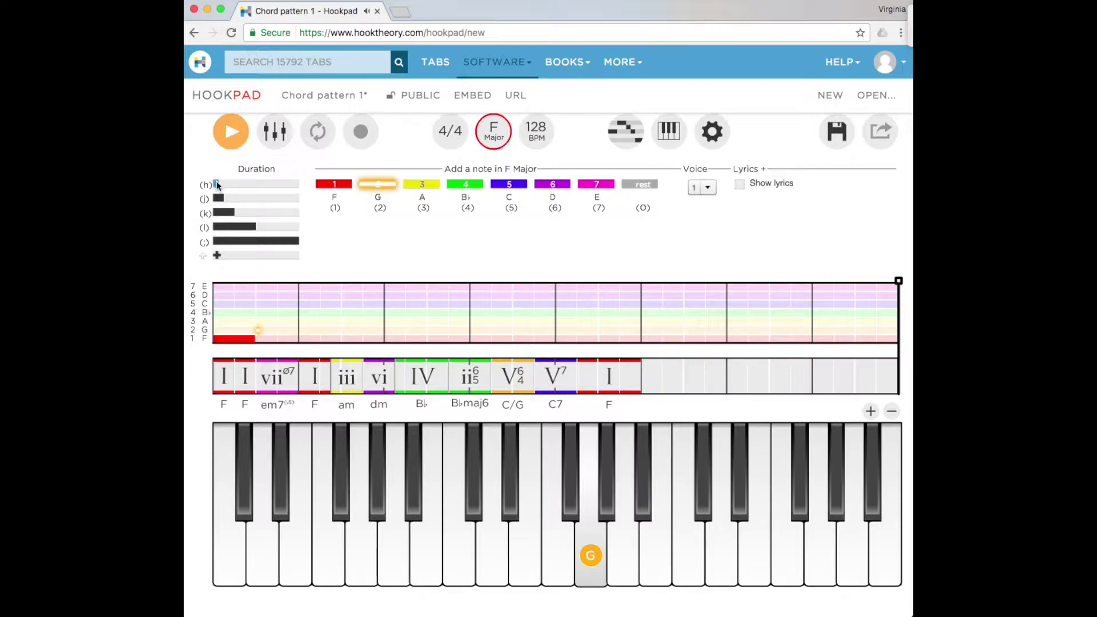
{"action": "left_click", "coordinate": [227, 226]}
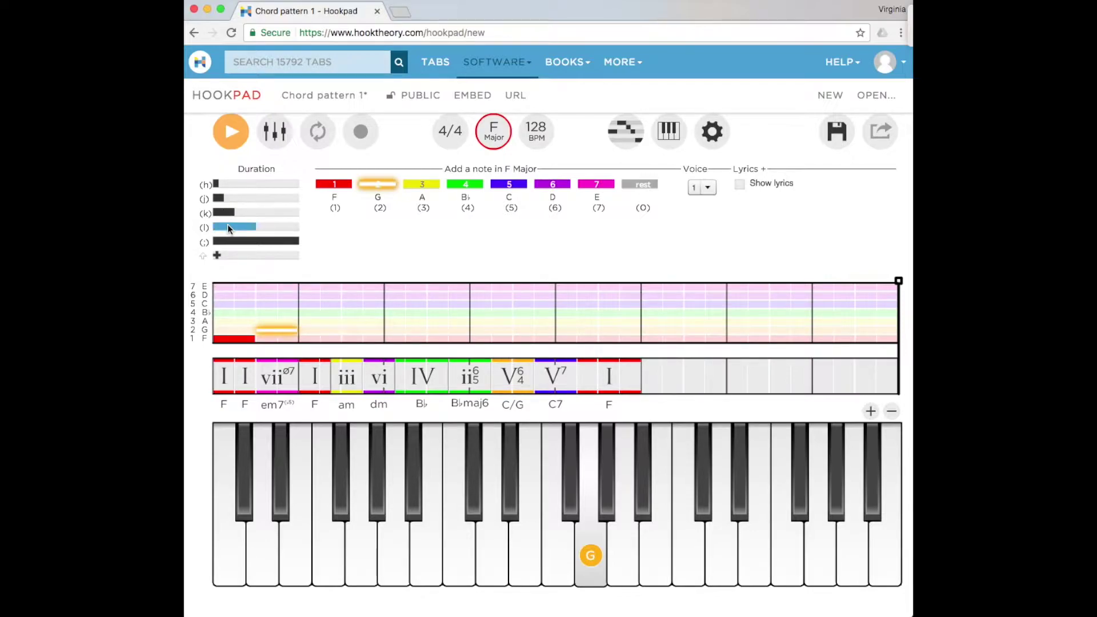
Add an A stretched across most of bar two, followed by a rest
{"action": "left_click", "coordinate": [306, 322]}
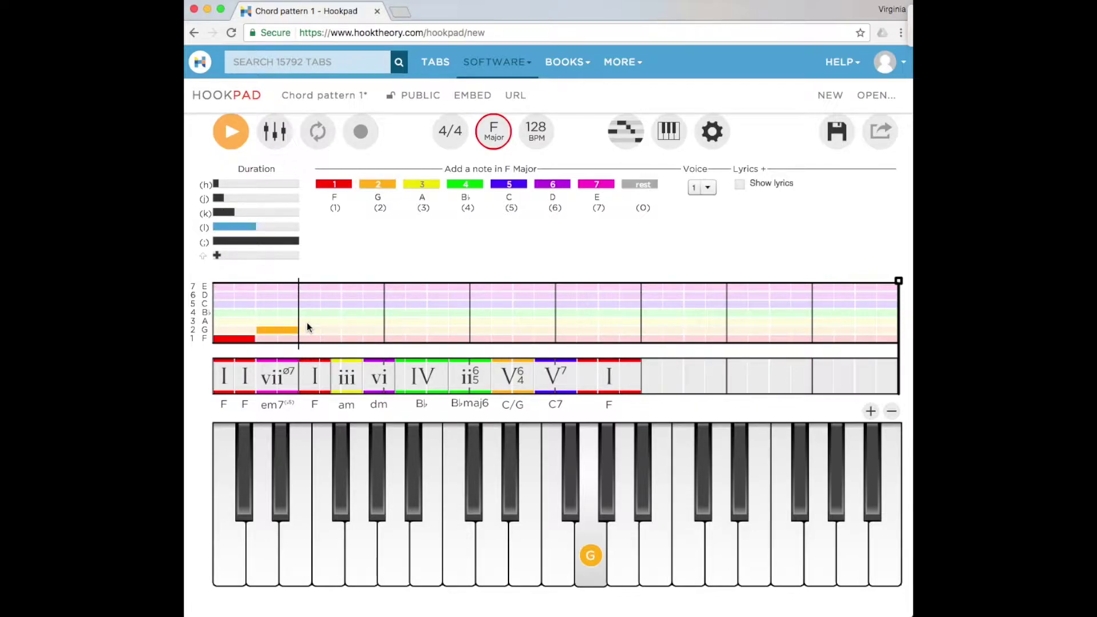
{"action": "left_click", "coordinate": [622, 530]}
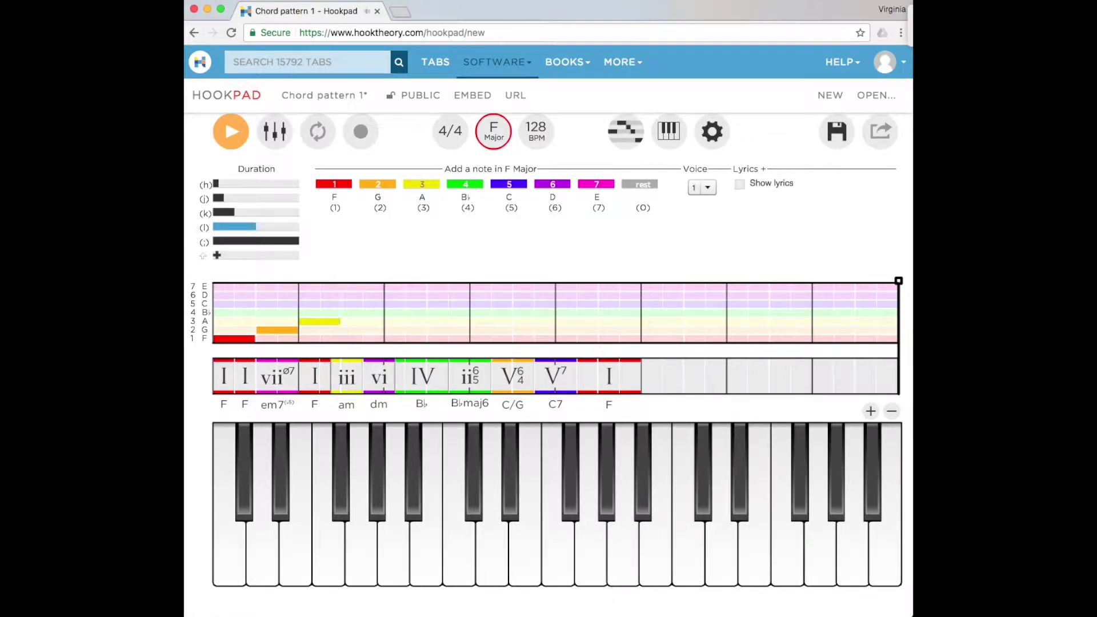
{"action": "left_click_drag", "start_coordinate": [341, 321], "coordinate": [365, 324]}
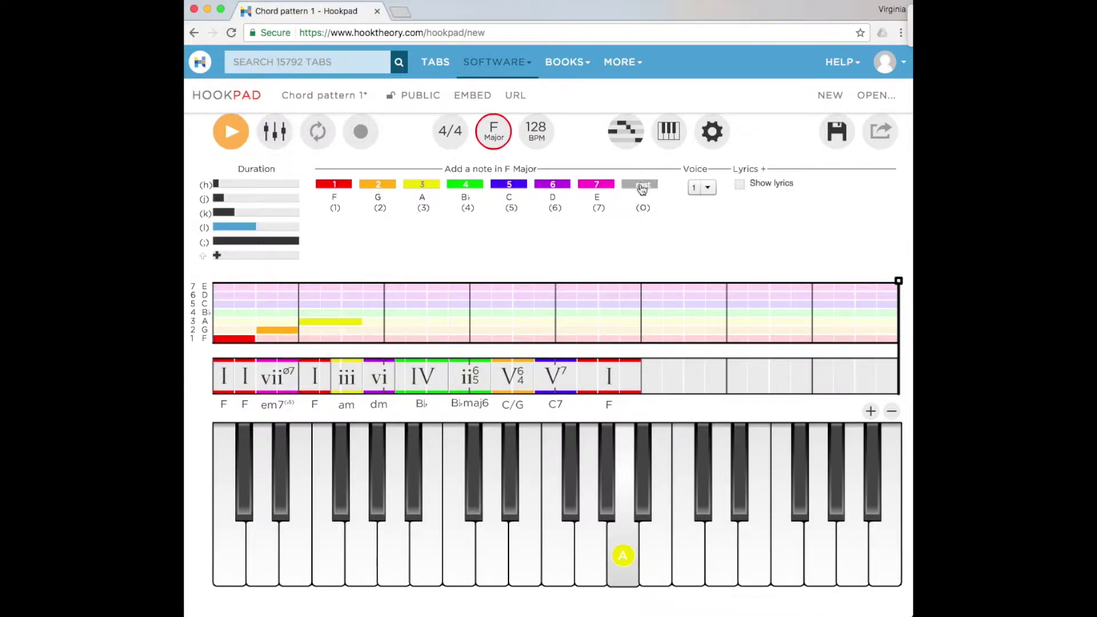
{"action": "left_click", "coordinate": [640, 185]}
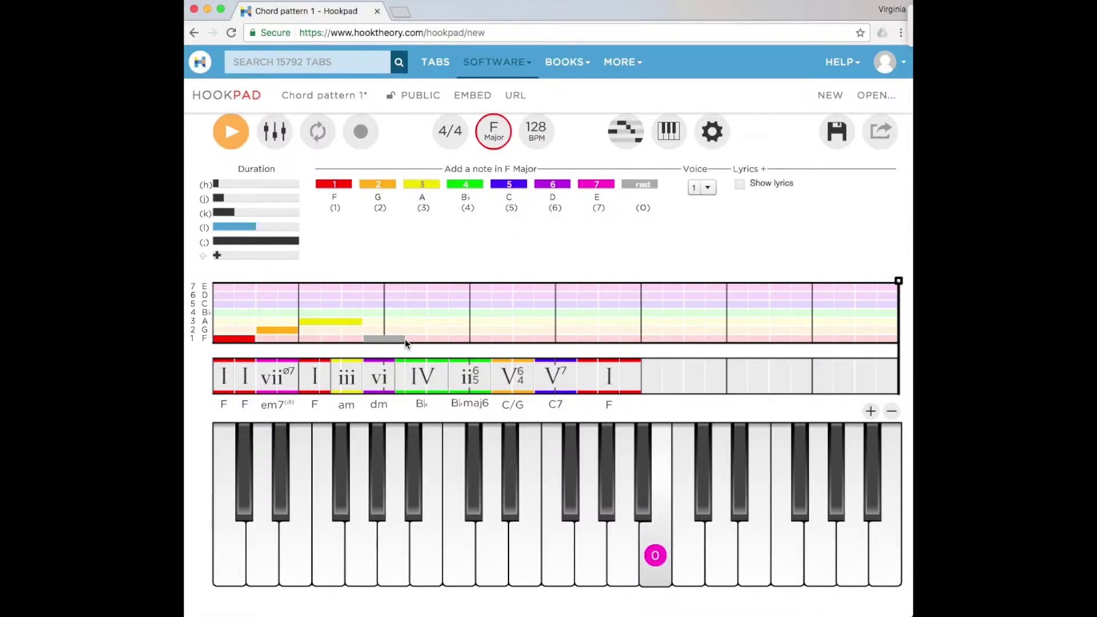
Lengthen the rest, paste a copy of the A after it changed to B♭, and play it back
{"action": "left_click_drag", "start_coordinate": [404, 341], "coordinate": [446, 340]}
{"action": "left_click", "coordinate": [351, 323]}
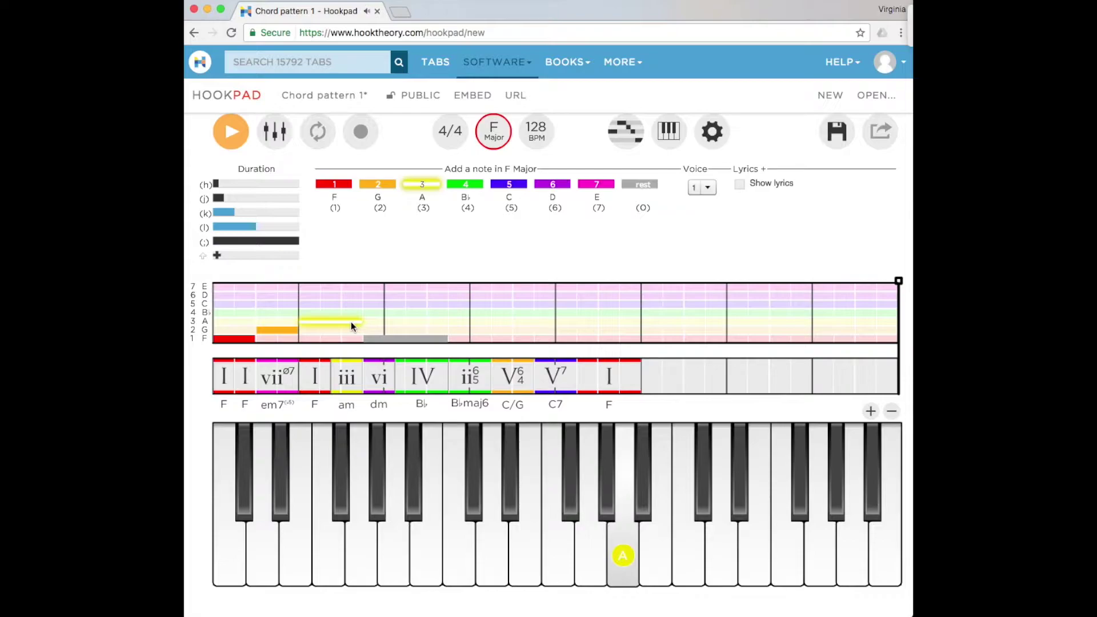
{"action": "left_click", "coordinate": [459, 323]}
{"action": "key", "text": "3"}
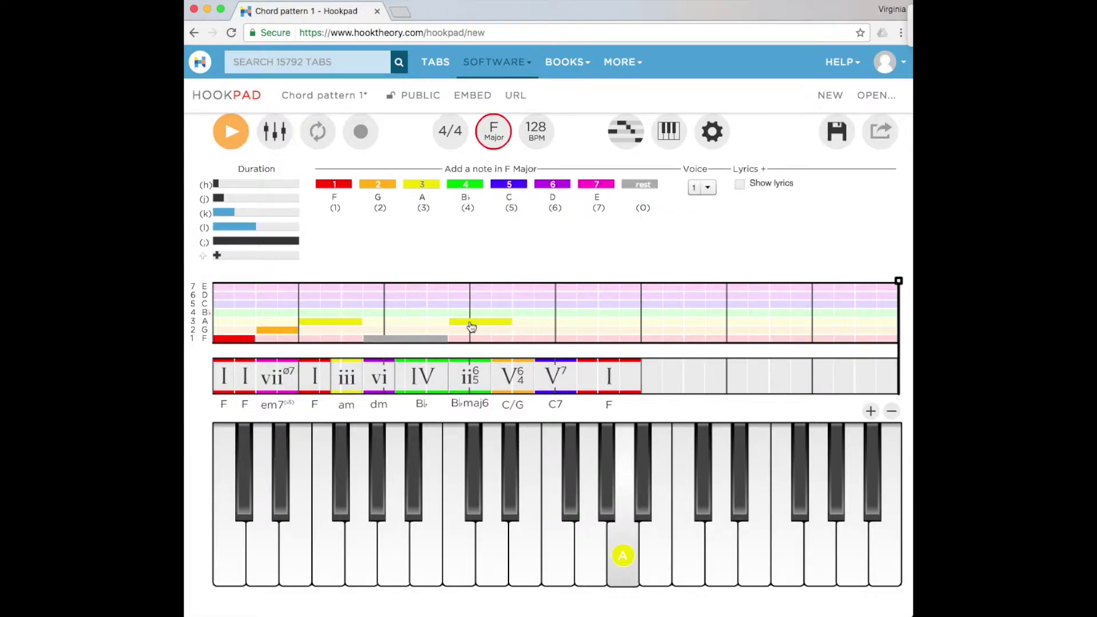
{"action": "left_click", "coordinate": [468, 321]}
{"action": "key", "text": "4"}
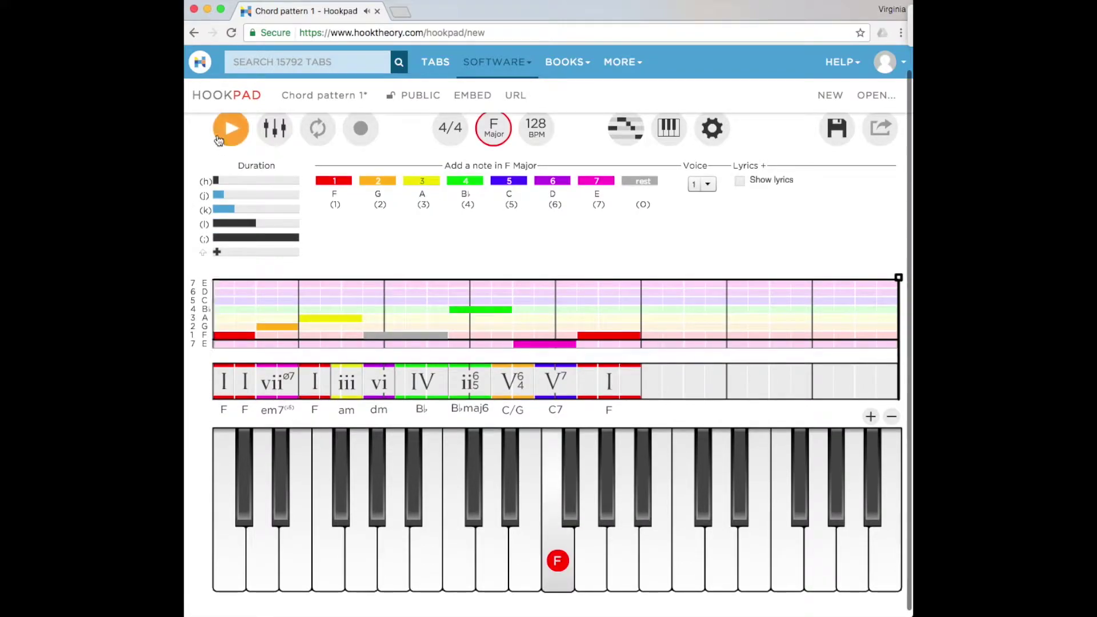
{"action": "left_click", "coordinate": [218, 128]}
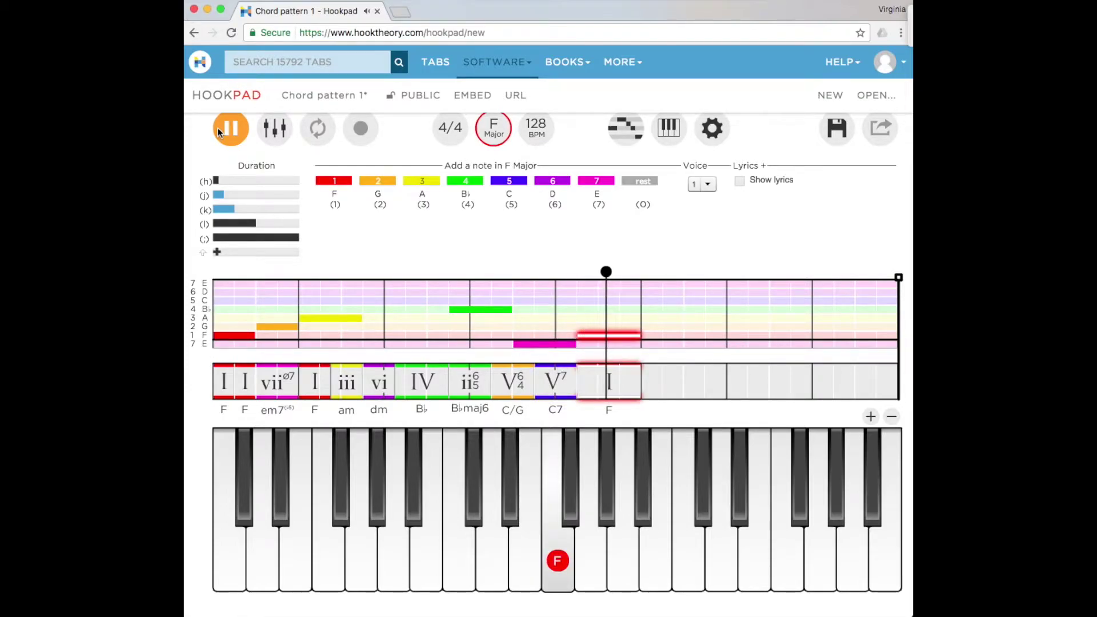
{"action": "left_click", "coordinate": [217, 128]}
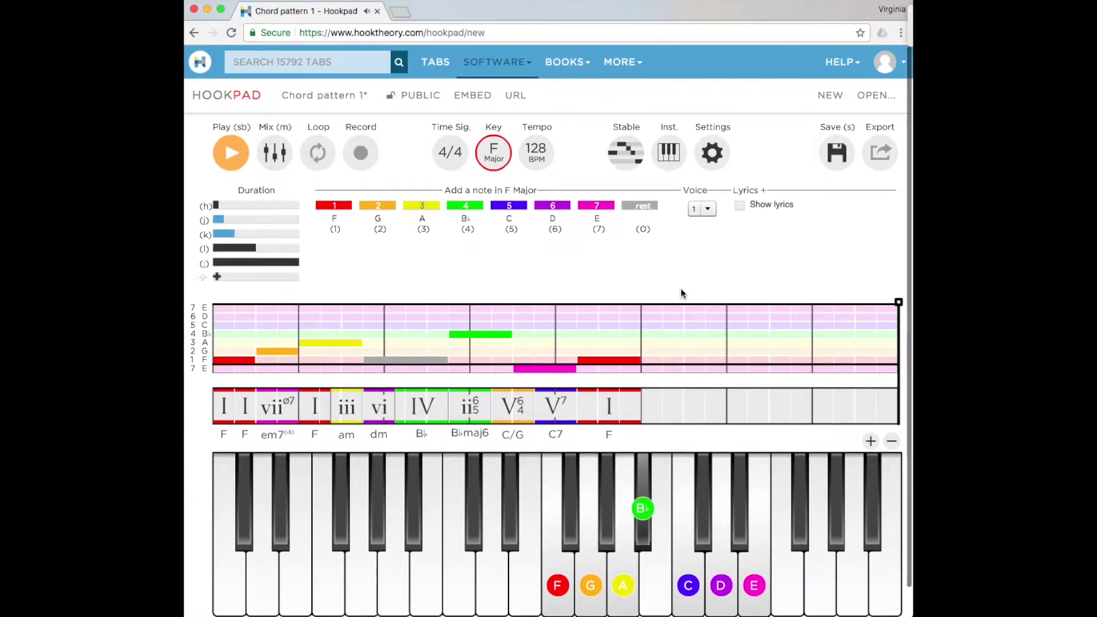
{"action": "left_click", "coordinate": [708, 165]}
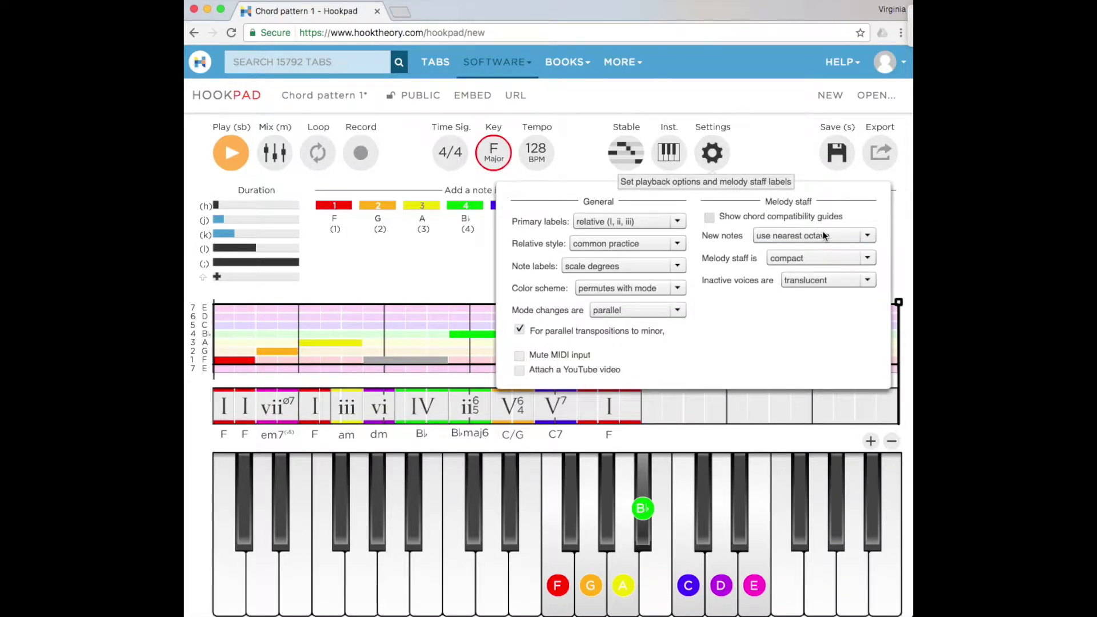
{"action": "left_click", "coordinate": [828, 259]}
{"action": "left_click", "coordinate": [816, 284]}
{"action": "left_click", "coordinate": [612, 388]}
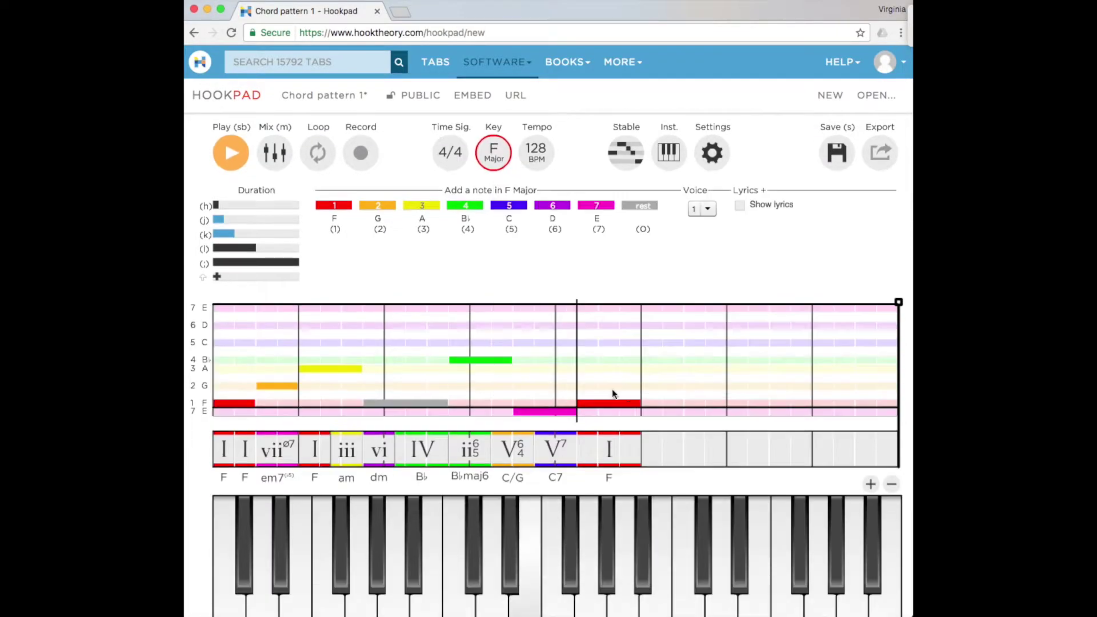
{"action": "left_click", "coordinate": [556, 412]}
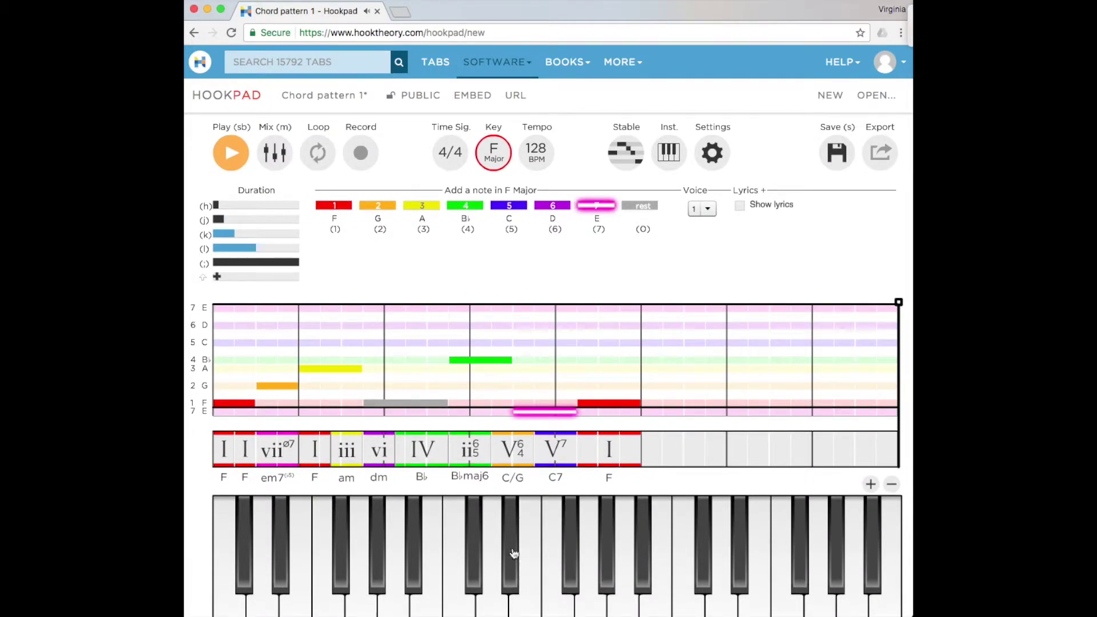
{"action": "left_click", "coordinate": [711, 153]}
{"action": "left_click", "coordinate": [822, 258]}
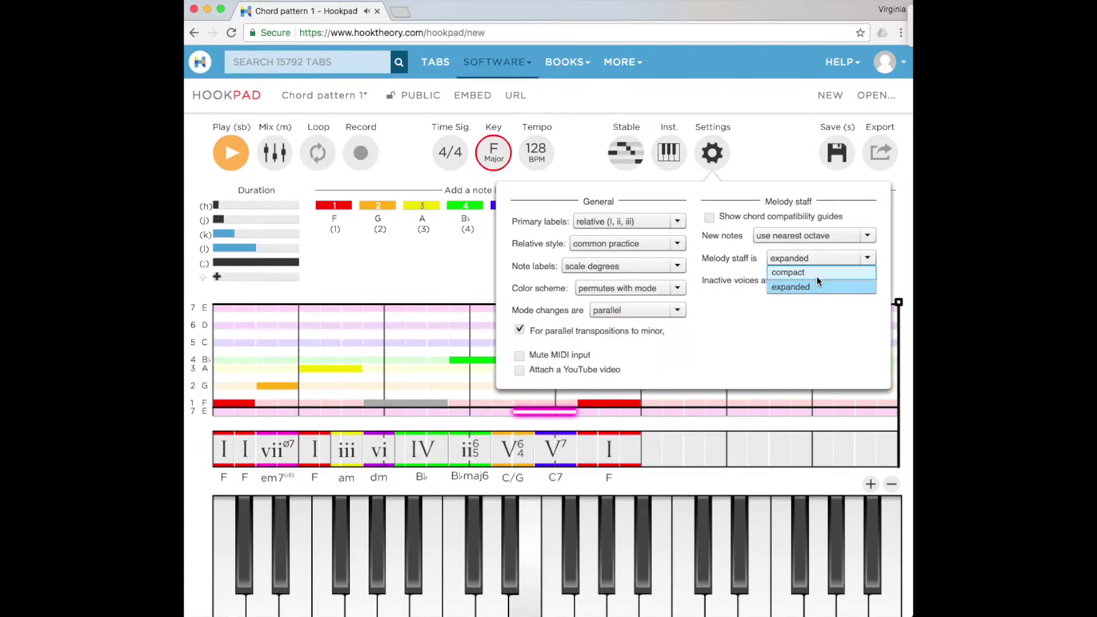
{"action": "left_click", "coordinate": [817, 274]}
{"action": "left_click", "coordinate": [404, 257]}
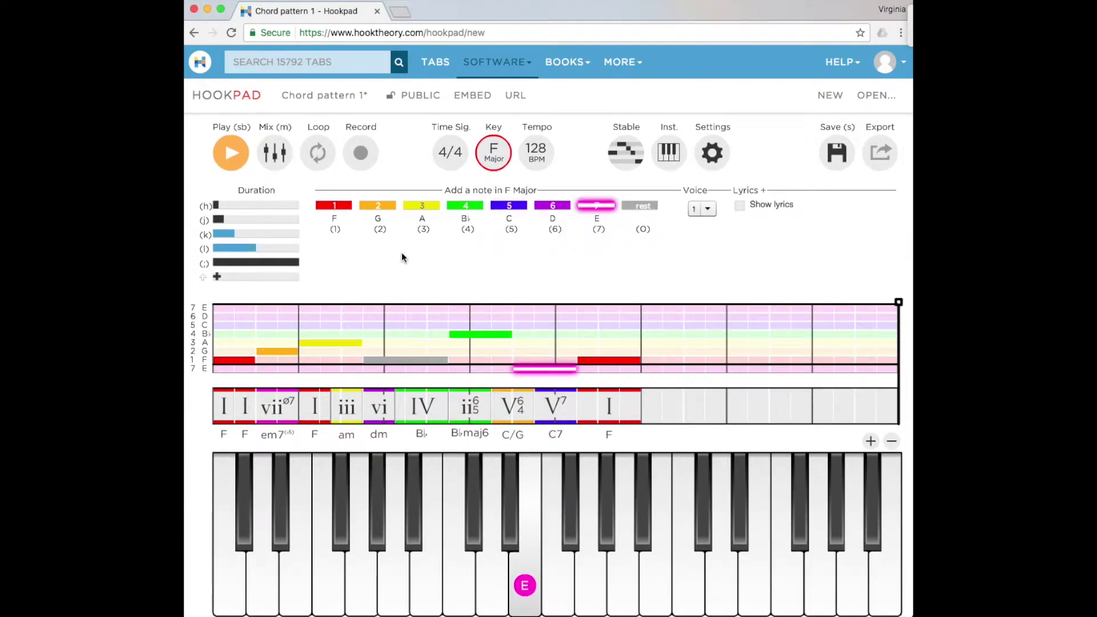
{"action": "left_click", "coordinate": [280, 154]}
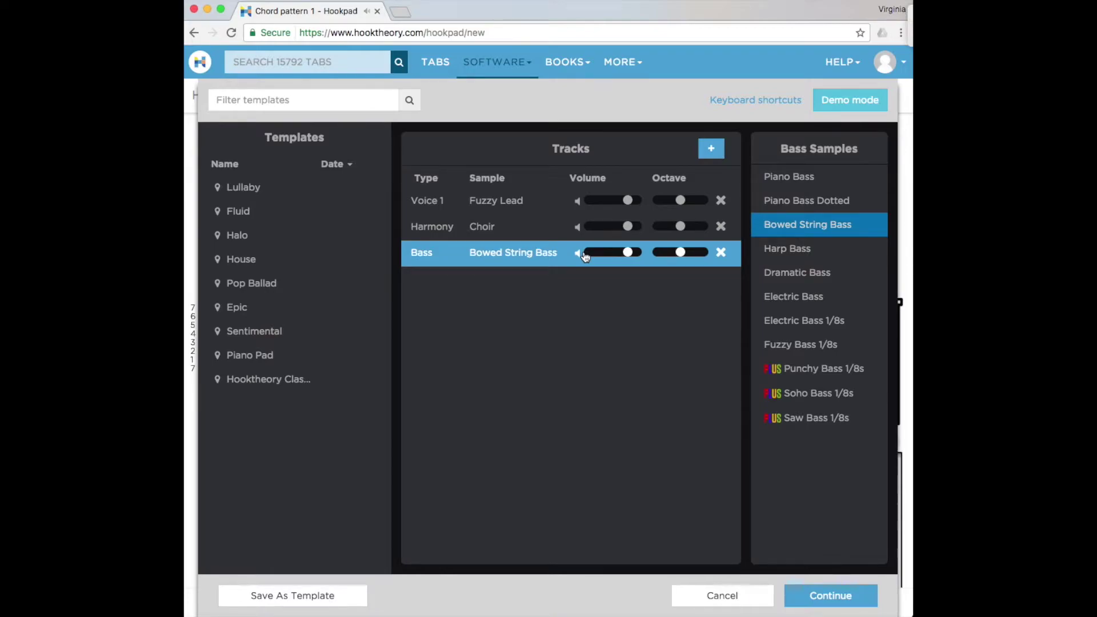
Switch the Harmony track from Choir to Piano 1/4s, apply it, and play the song
{"action": "left_click", "coordinate": [445, 194]}
{"action": "left_click", "coordinate": [445, 229]}
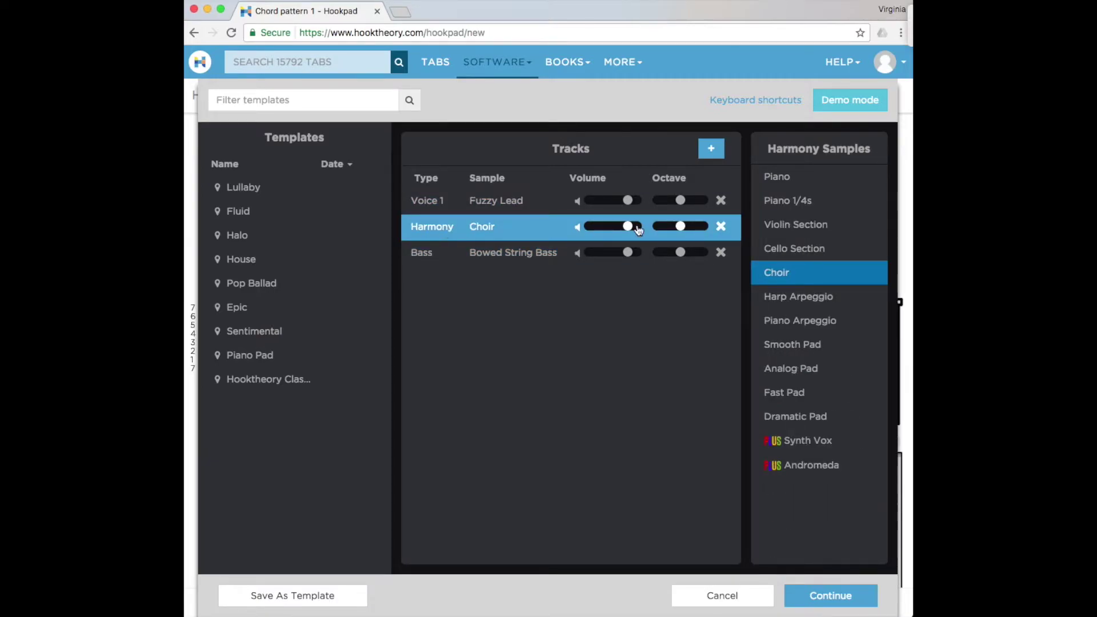
{"action": "left_click", "coordinate": [806, 201]}
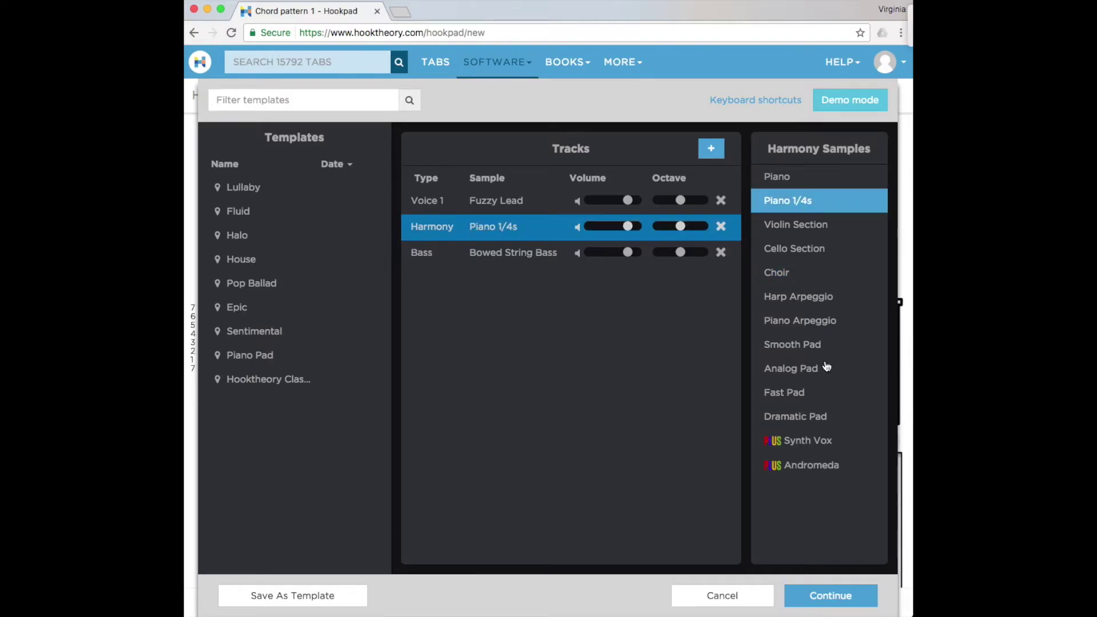
{"action": "left_click", "coordinate": [814, 272]}
{"action": "left_click", "coordinate": [806, 201]}
{"action": "left_click", "coordinate": [831, 594]}
{"action": "left_click", "coordinate": [216, 150]}
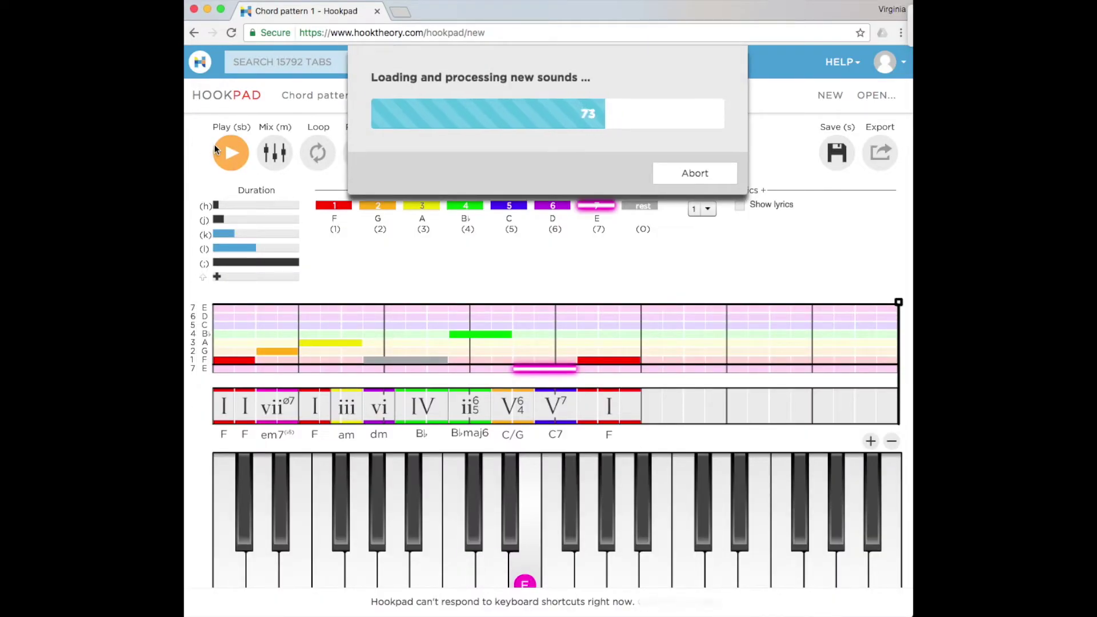
{"action": "left_click", "coordinate": [230, 151]}
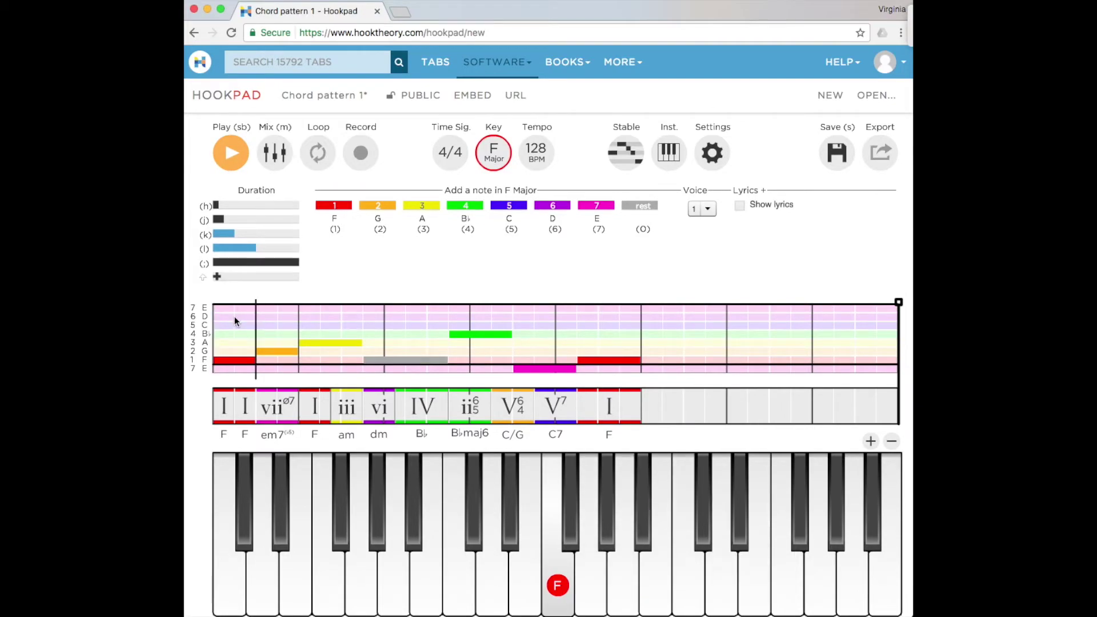
Transpose the song to G major and play the transposed progression
{"action": "left_click", "coordinate": [494, 152]}
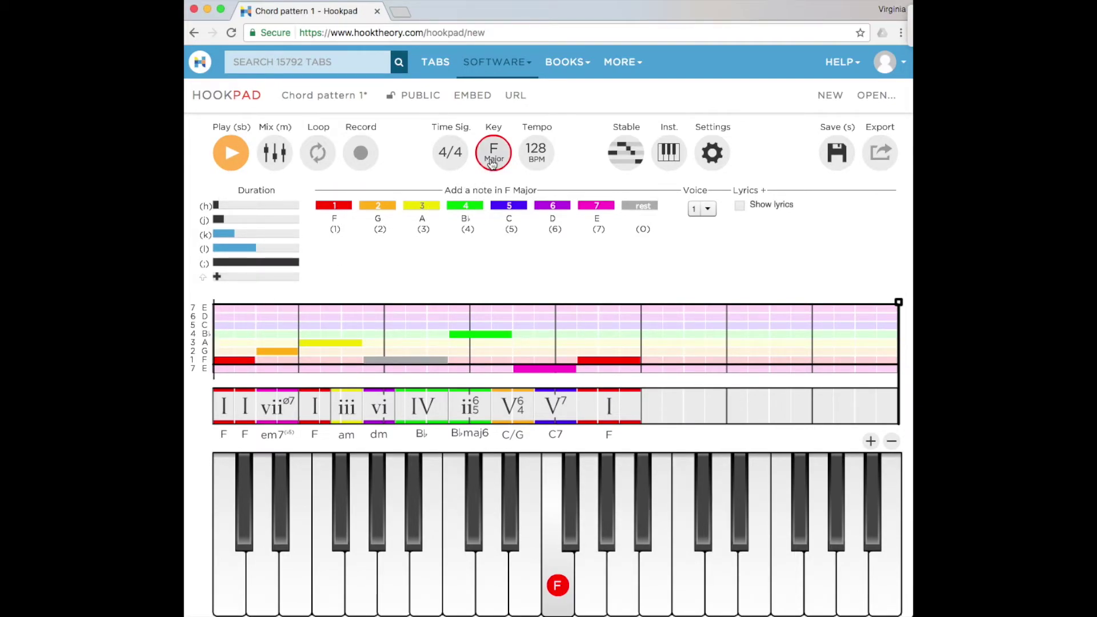
{"action": "left_click", "coordinate": [512, 208]}
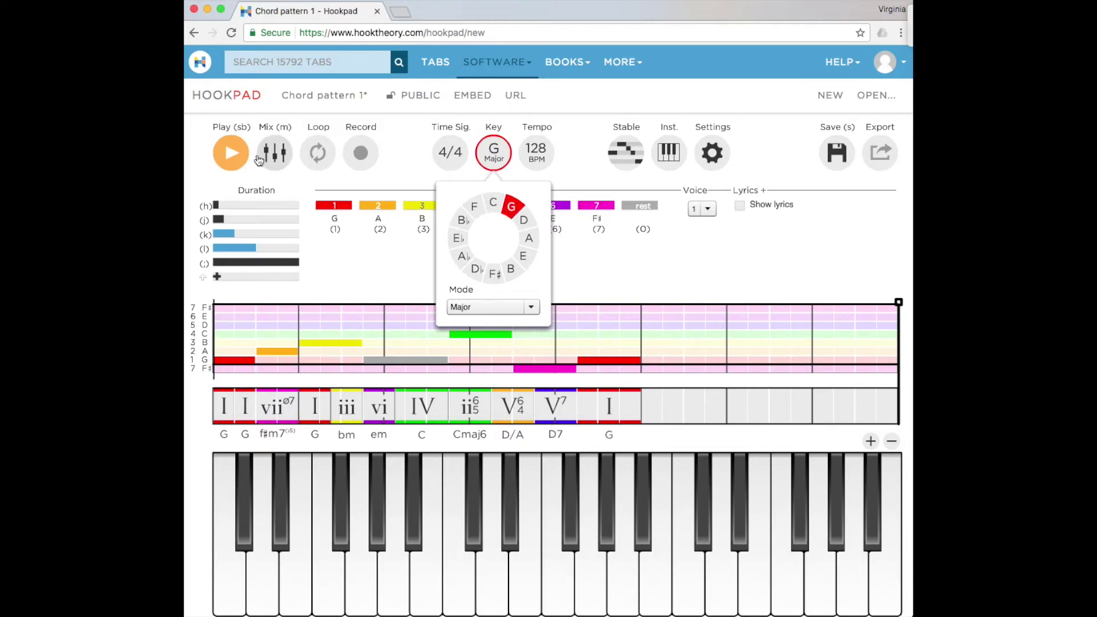
{"action": "left_click", "coordinate": [230, 153]}
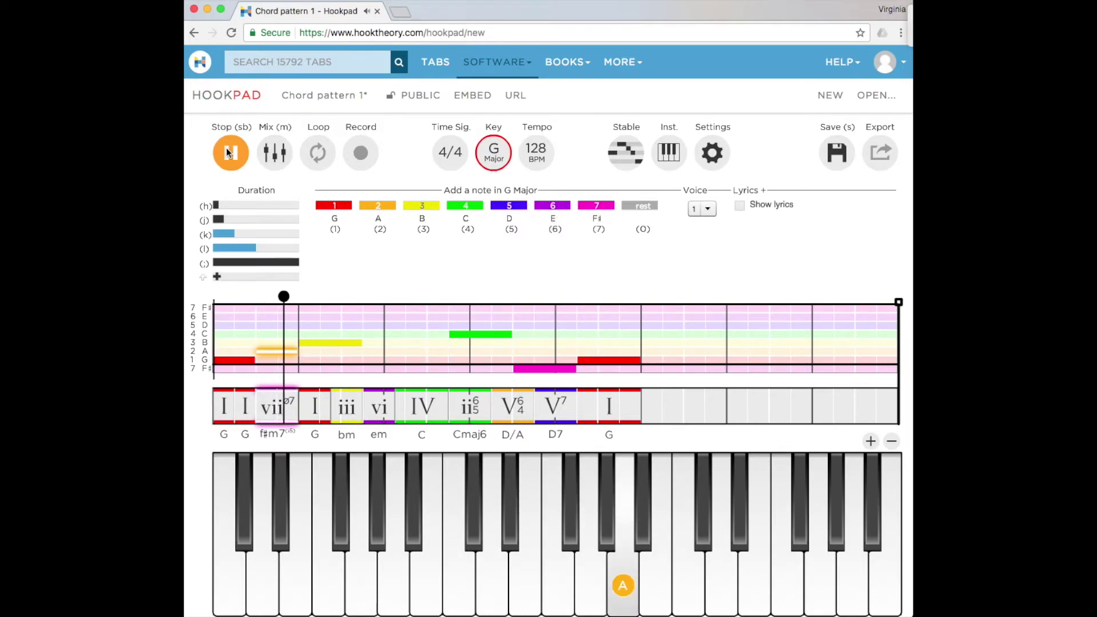